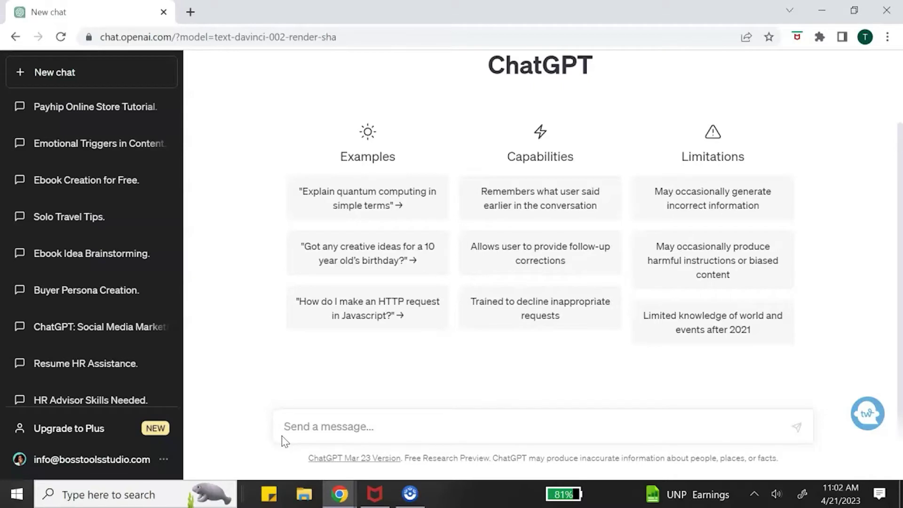
- Paste and send the prompt asking for 10 ebook titles about solo travel for Black women
left_click(283, 432)
type("I want to write an ebook for black women about how to solo travel to help them travel more. Give me 10 ebook titles for this topic")
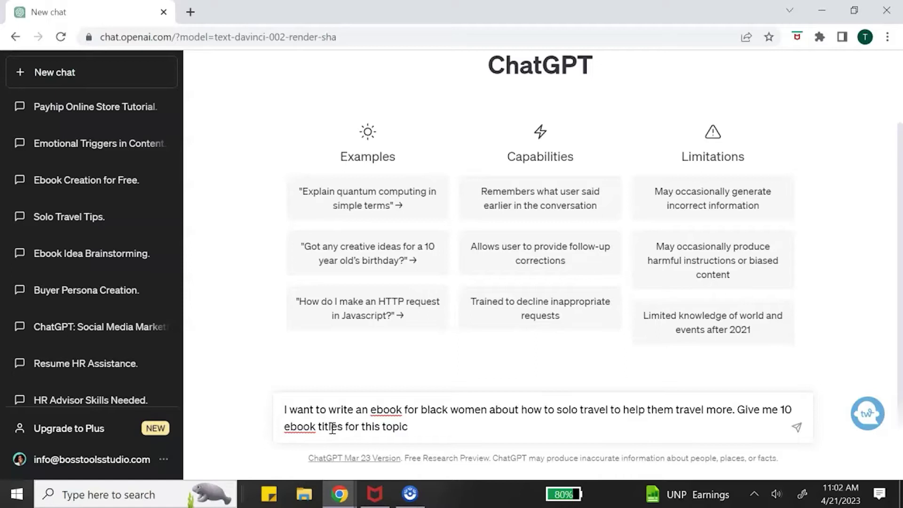
key("Return")
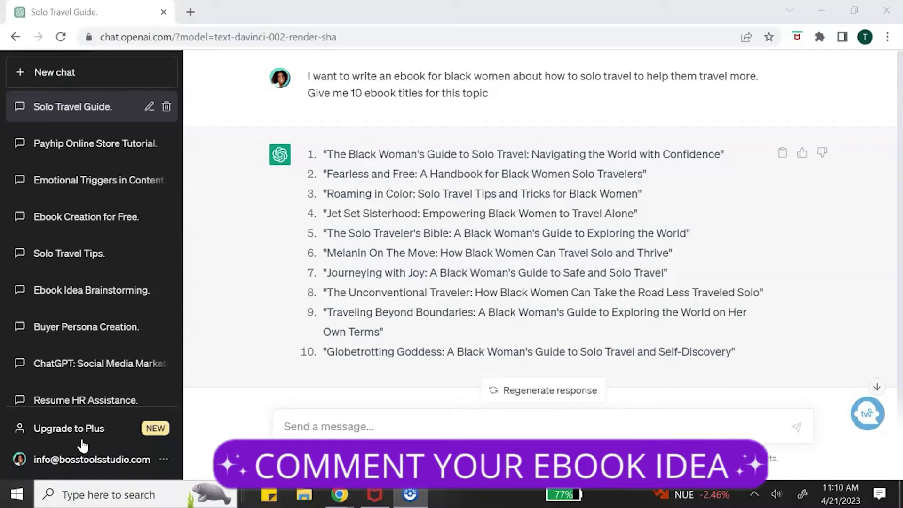
- Ask 'Give me a few tips I can include in my ebook' and review the ten tips
left_click(448, 426)
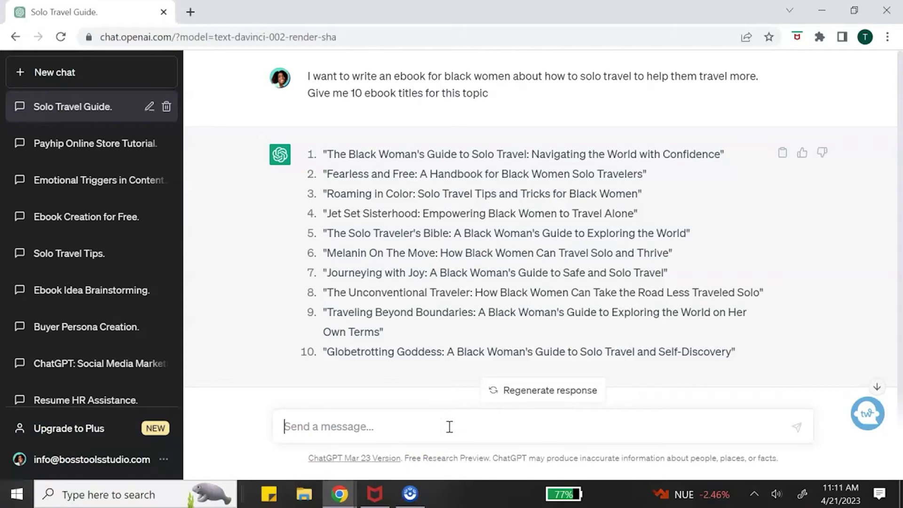
type("Gi")
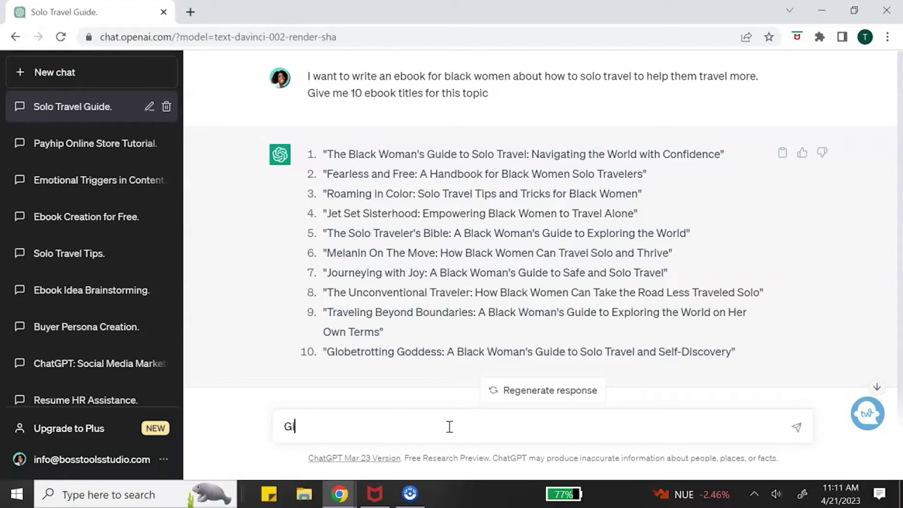
type("ve me a few tips I can include in my ebook")
key("Return")
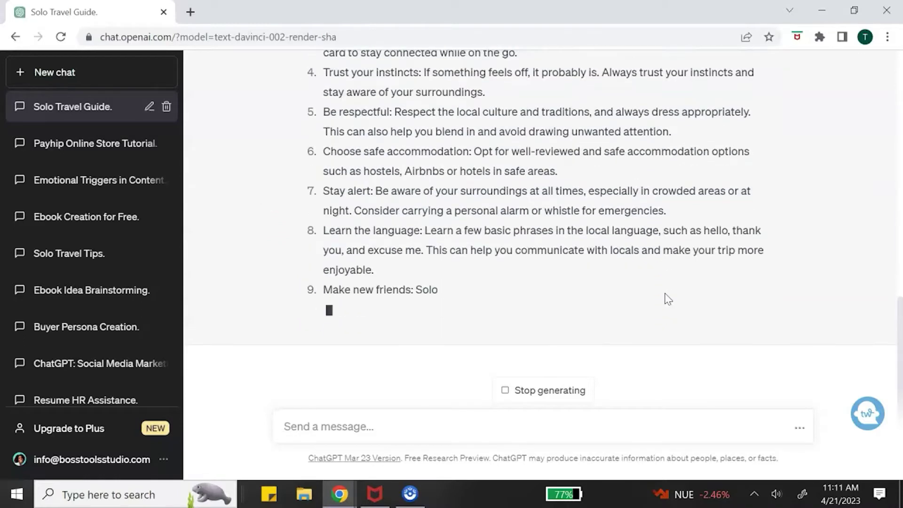
scroll(709, 277, "up", 4)
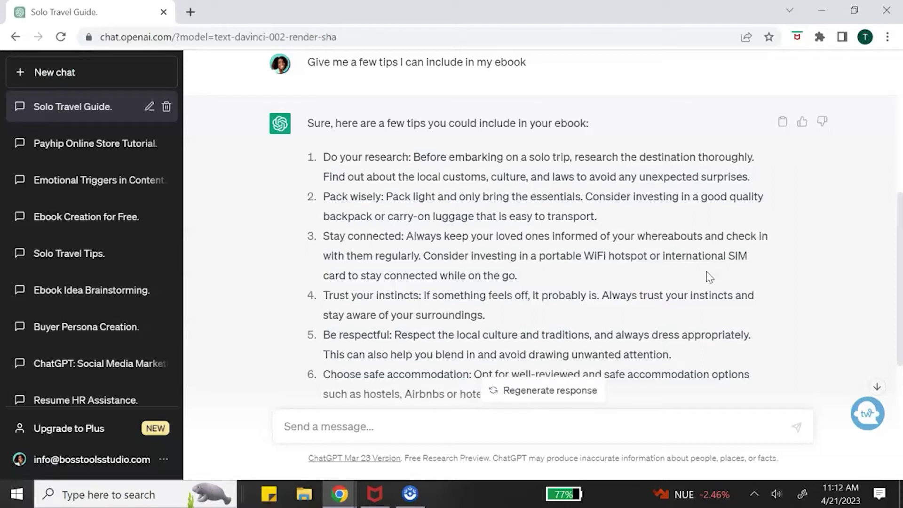
left_click(714, 269)
scroll(714, 266, "up", 2)
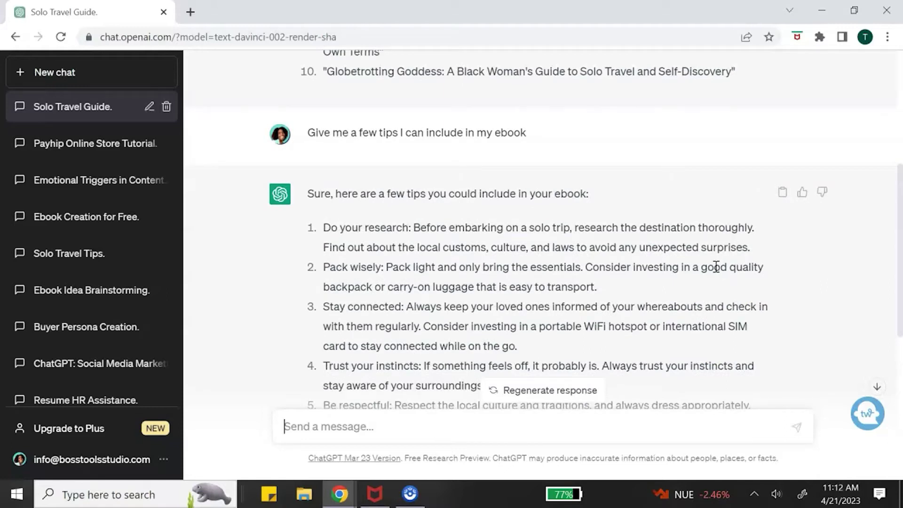
scroll(716, 267, "up", 4)
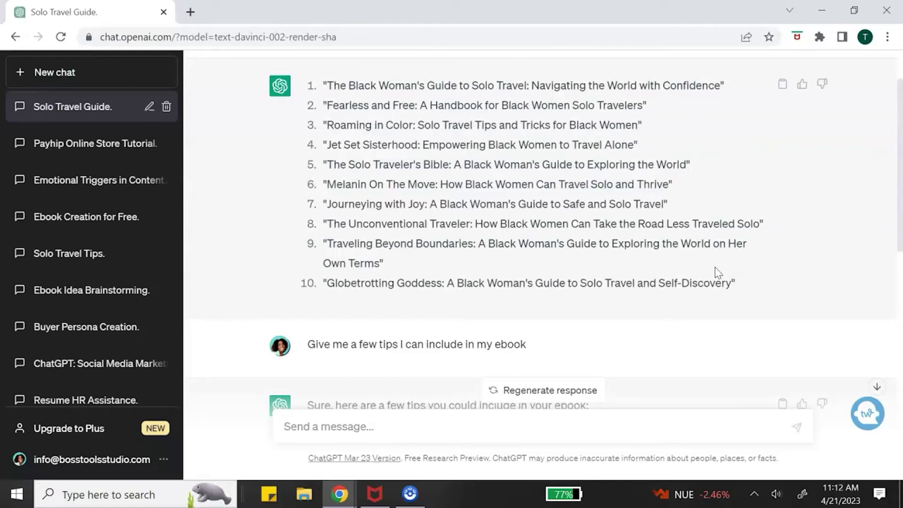
scroll(715, 273, "down", 10)
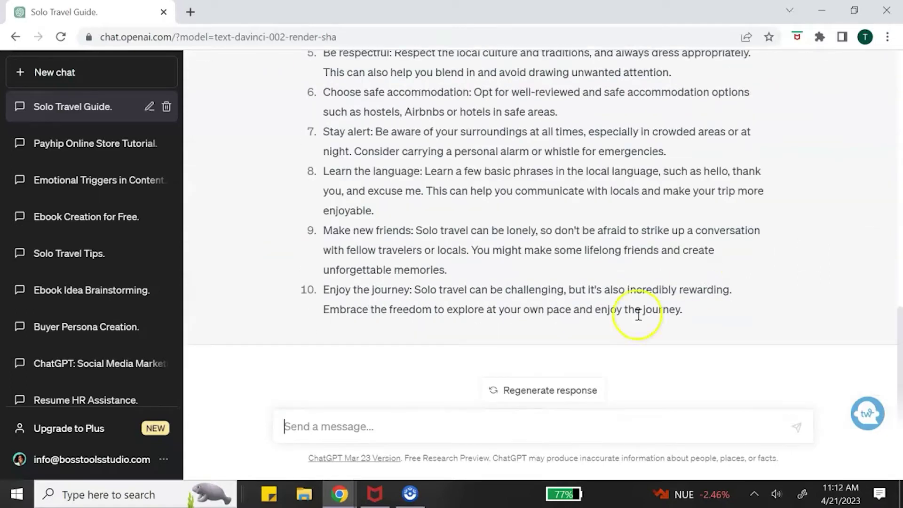
- Send 'Write an ebook based on title idea #6 and include the above tips'
type("Write an")
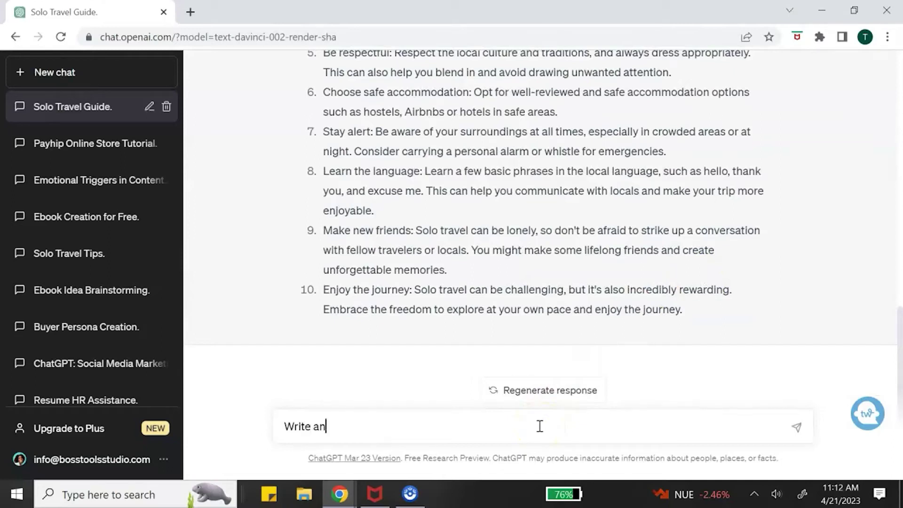
type(" ebook based on ti")
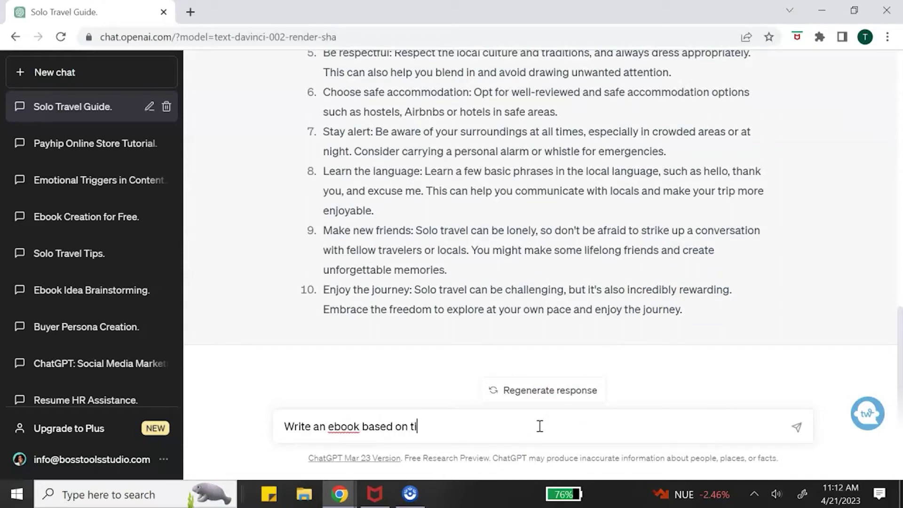
type("tle ideas")
key("BackSpace")
type("#")
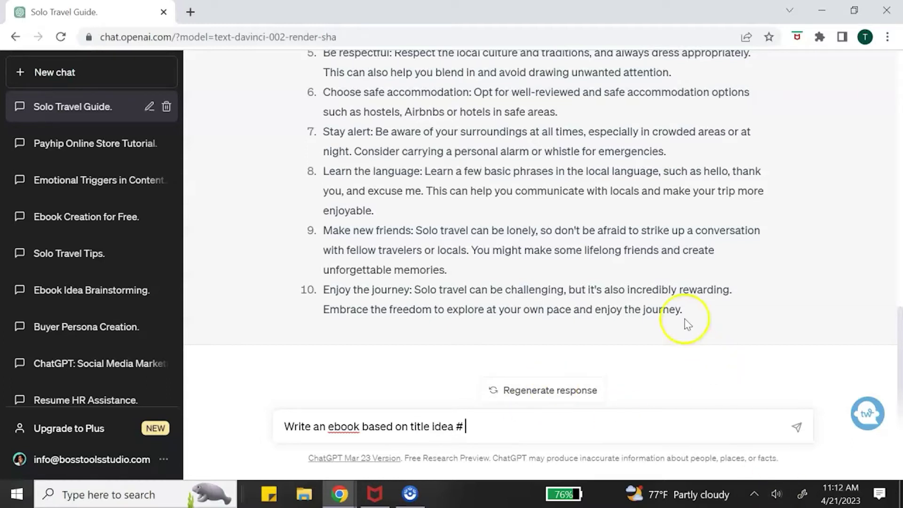
scroll(640, 248, "up", 10)
scroll(640, 249, "down", 10)
type("6 ")
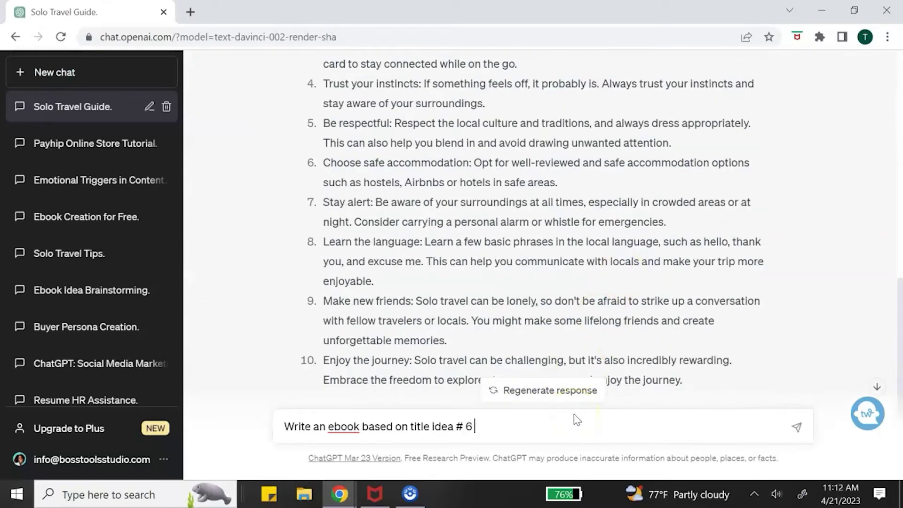
type("and include the above tips")
key("Return")
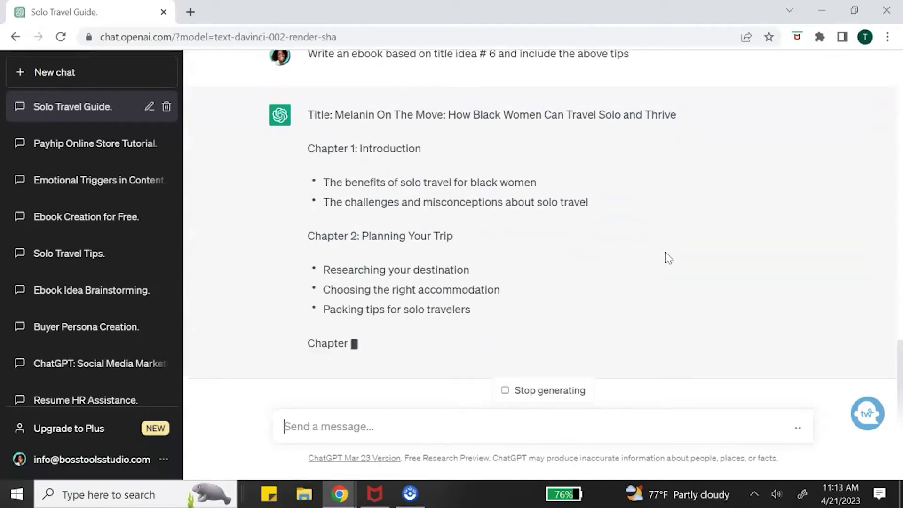
- Review the eight-chapter 'Melanin On The Move' outline and draft the chapter 1 markdown expansion request
scroll(669, 257, "up", 4)
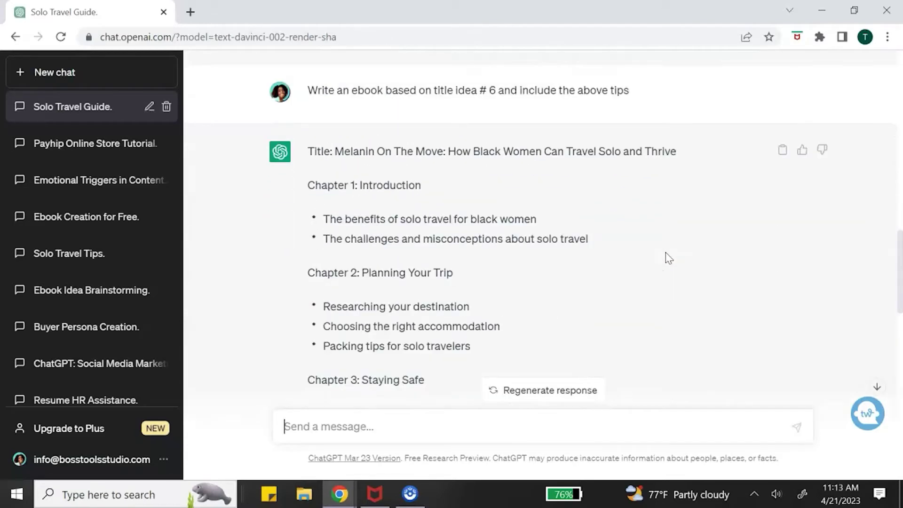
scroll(669, 258, "down", 5)
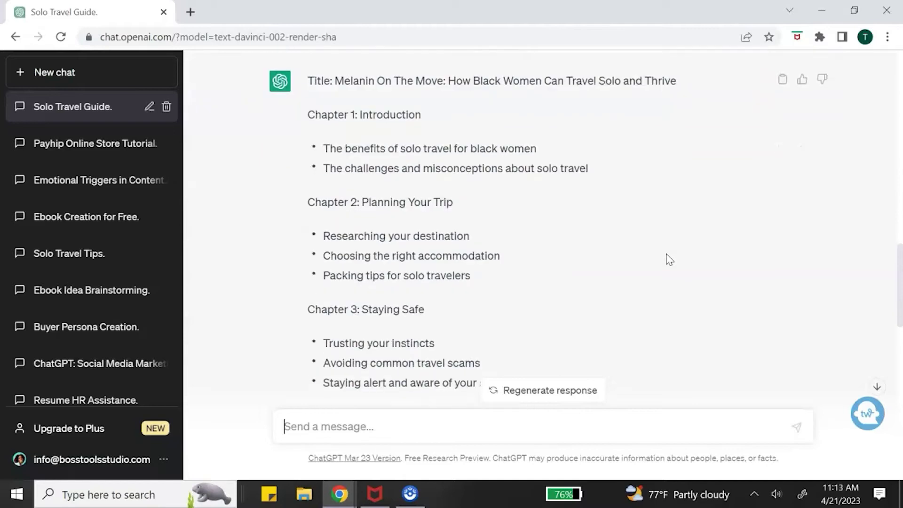
scroll(669, 259, "down", 5)
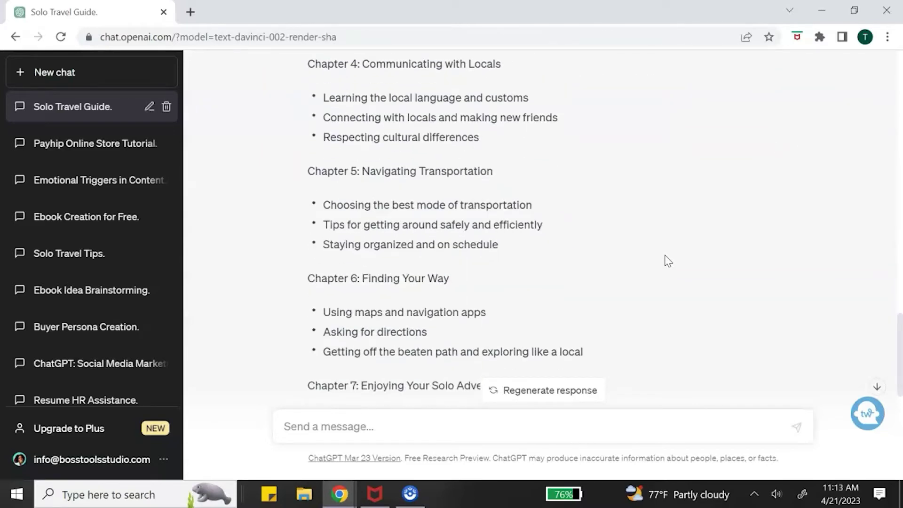
scroll(667, 260, "down", 8)
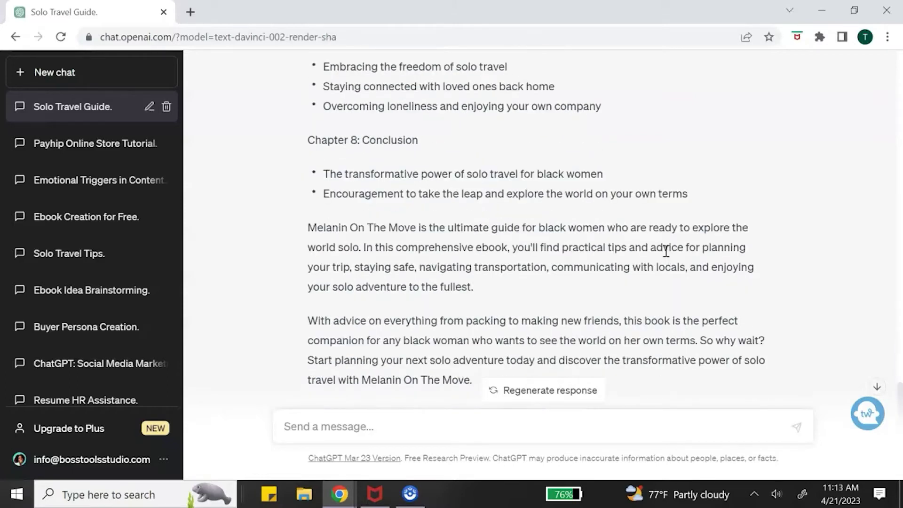
scroll(668, 250, "down", 2)
scroll(668, 254, "up", 3)
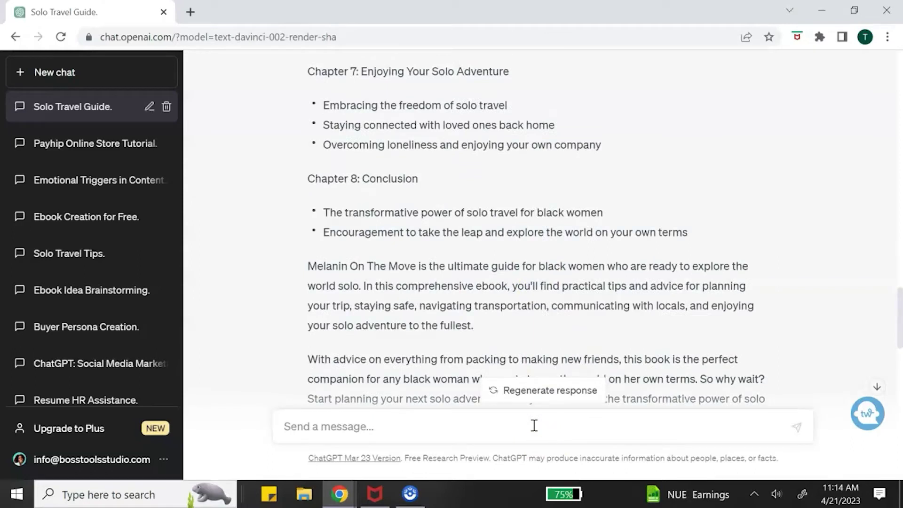
type("Expand on chapter 1 and write in ")
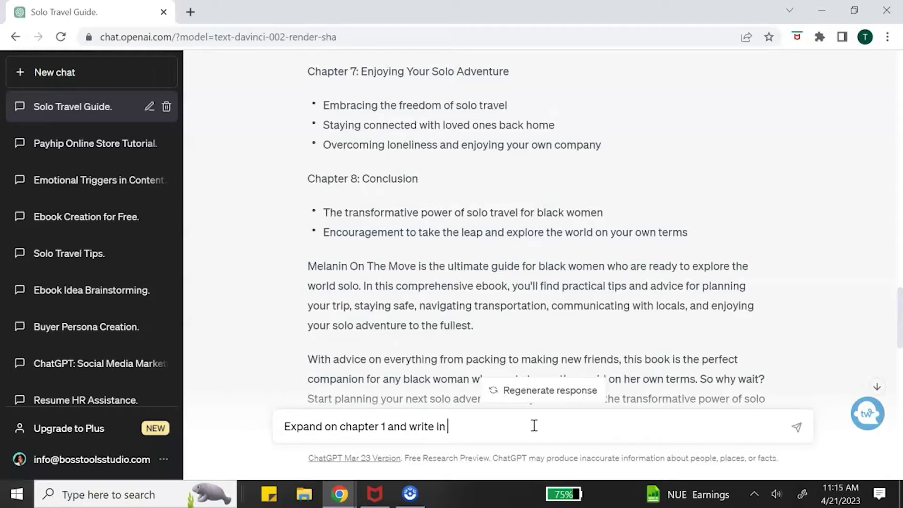
type(" markdown format")
- Send the request to expand Chapter 1 in markdown, then ask ChatGPT to 'Write chapter 2'
key("Return")
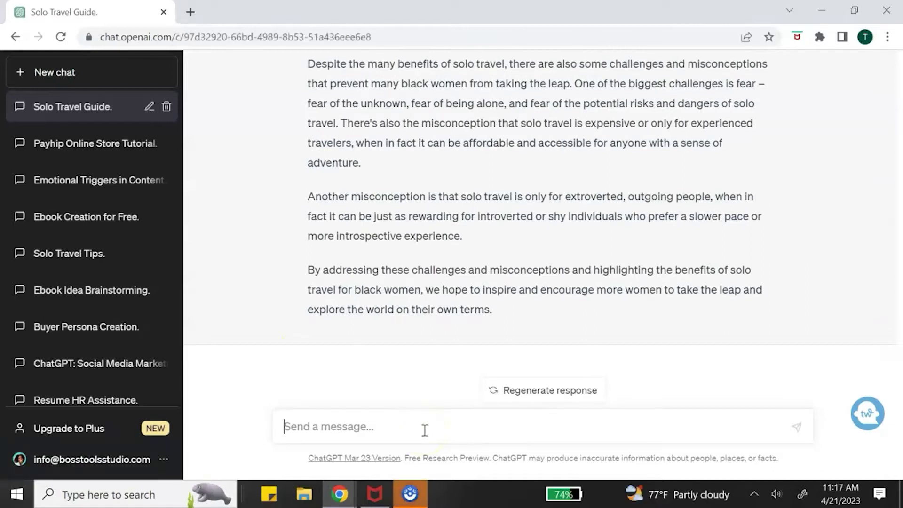
type("Write chapter 2")
key("Return")
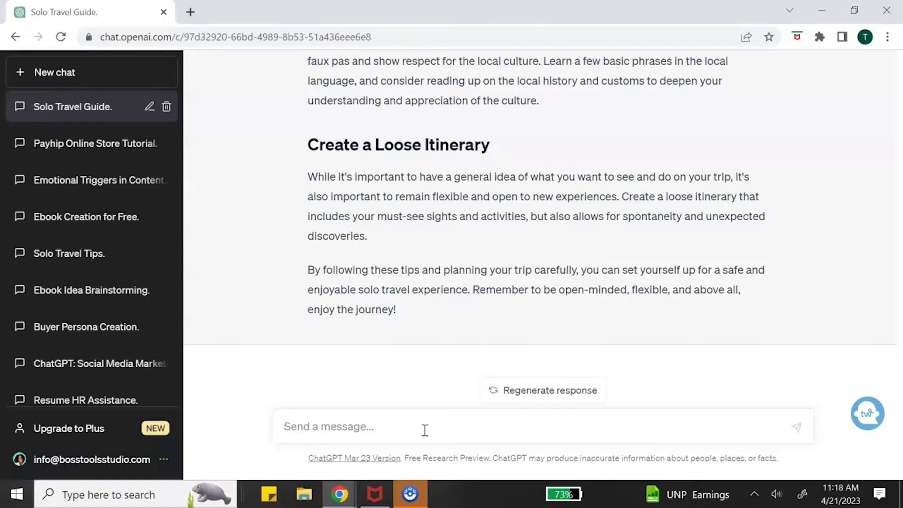
- Request a conclusion inviting readers to the Facebook group, then a product description urging purchase
type("Wri")
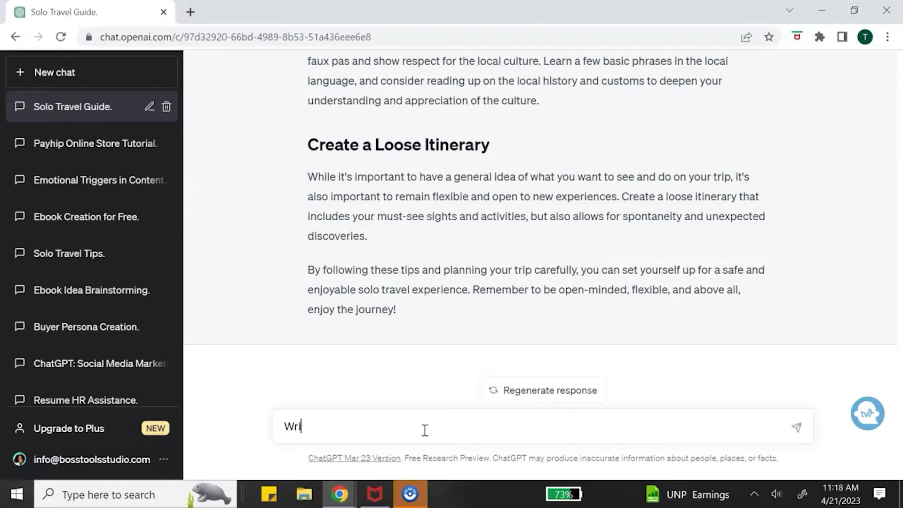
type("te the conclusion and inc")
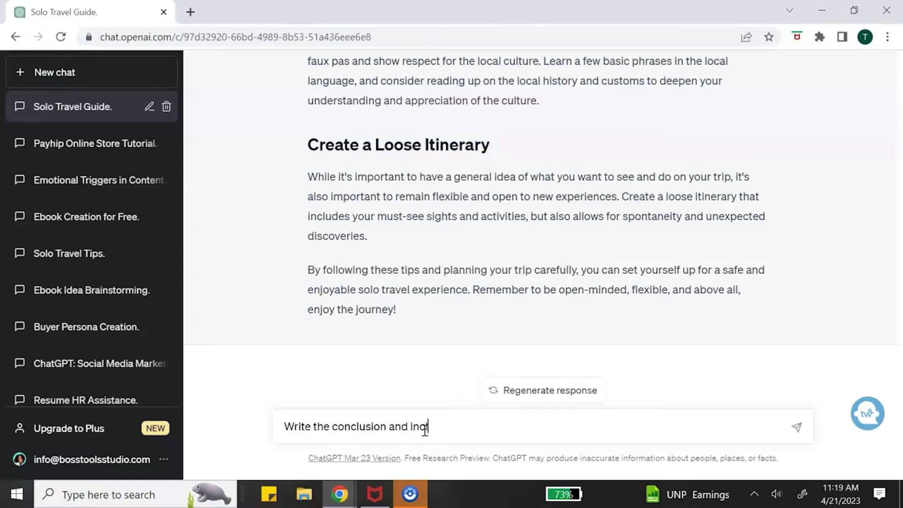
type("lude a call action to join our faceb")
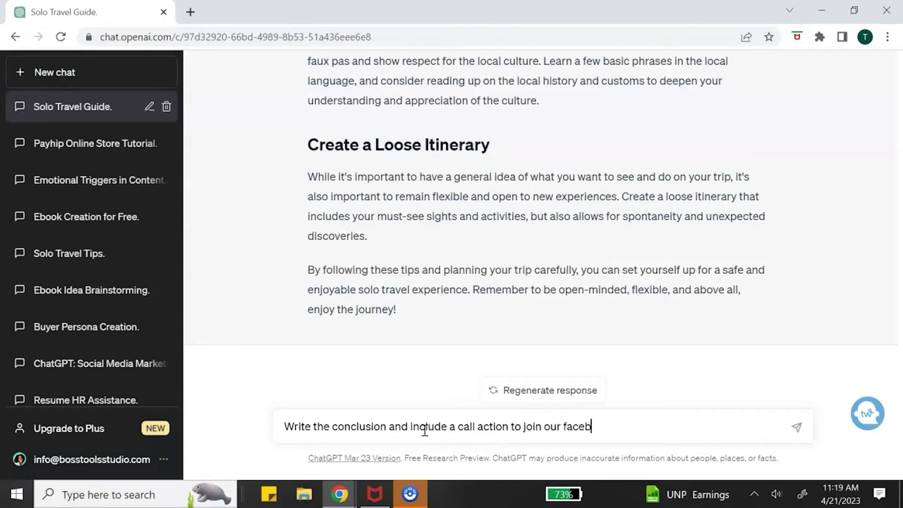
type("ook group")
key("Return")
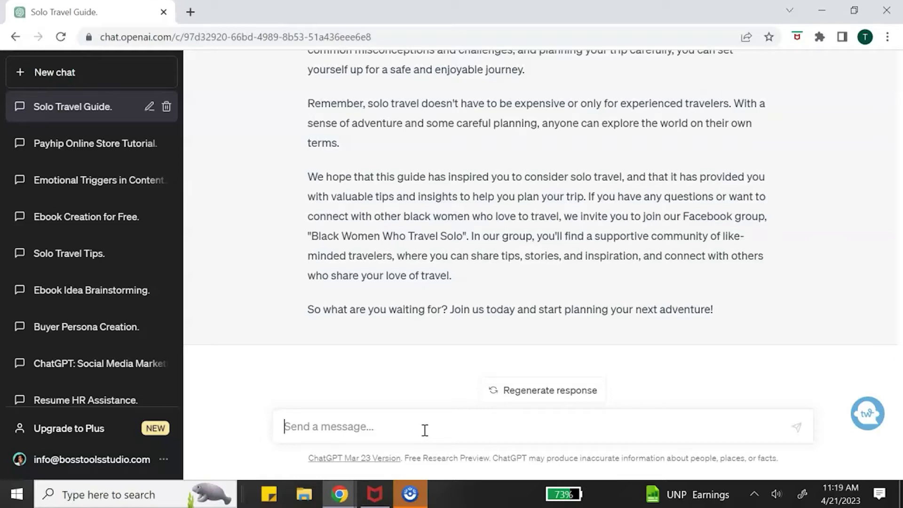
type("Write a product description for this ebook include a call to action to purchase")
key("Return")
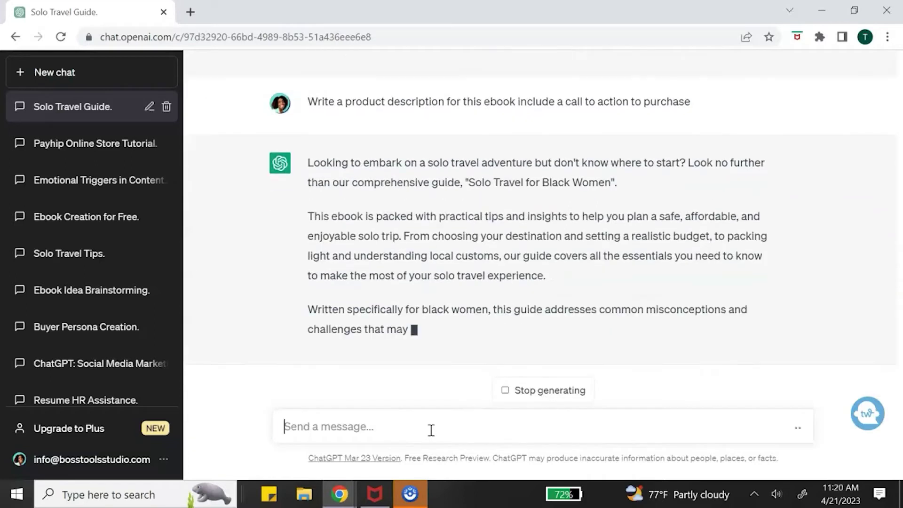
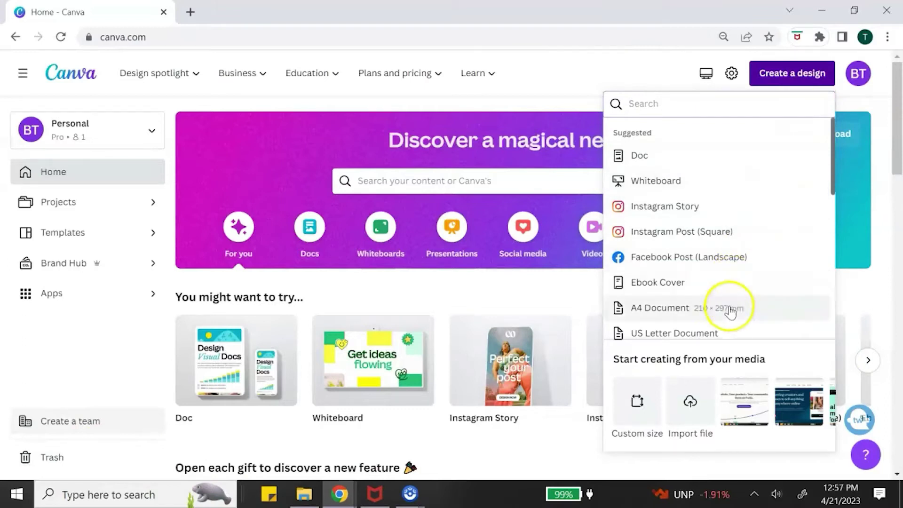
- Start a blank US Letter document and search the templates for 'ebook'
left_click(722, 333)
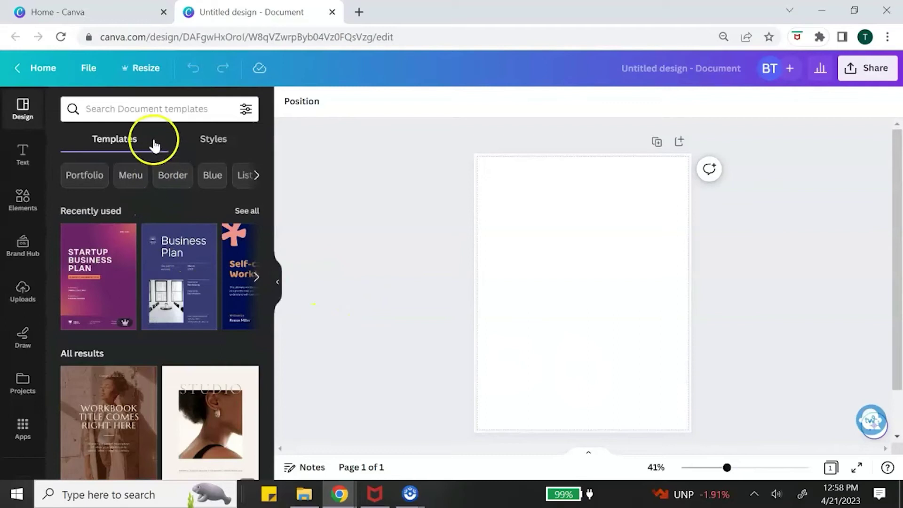
left_click(152, 109)
type("ebook")
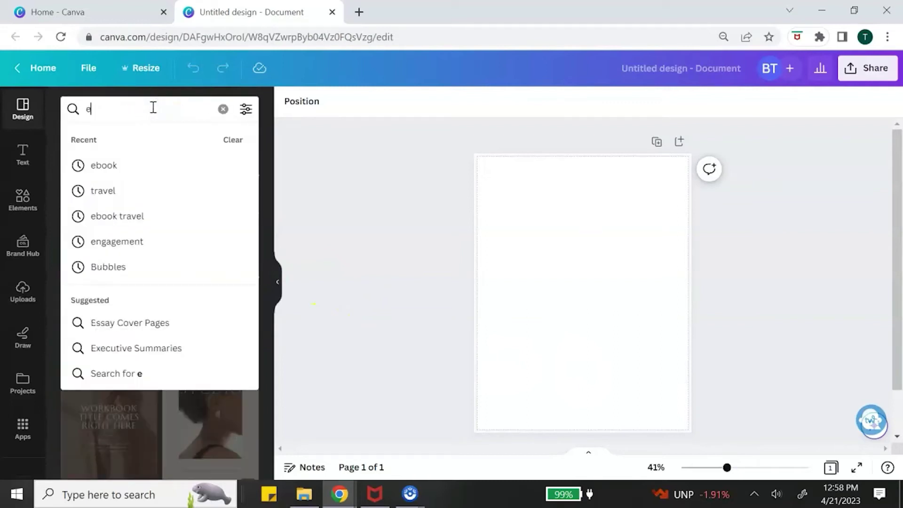
key("Return")
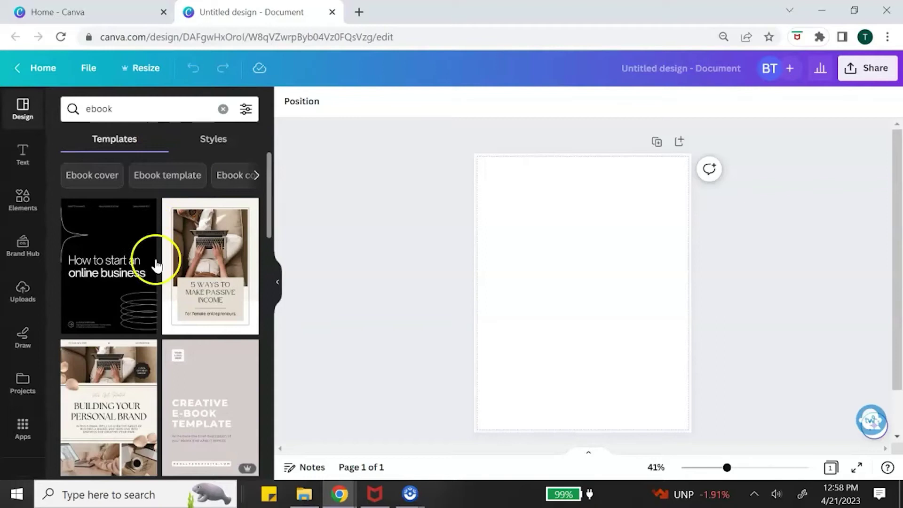
- Browse the ebook results and open the '5 Ways to Make Passive Income' template
scroll(157, 277, "down", 5)
scroll(160, 292, "up", 2)
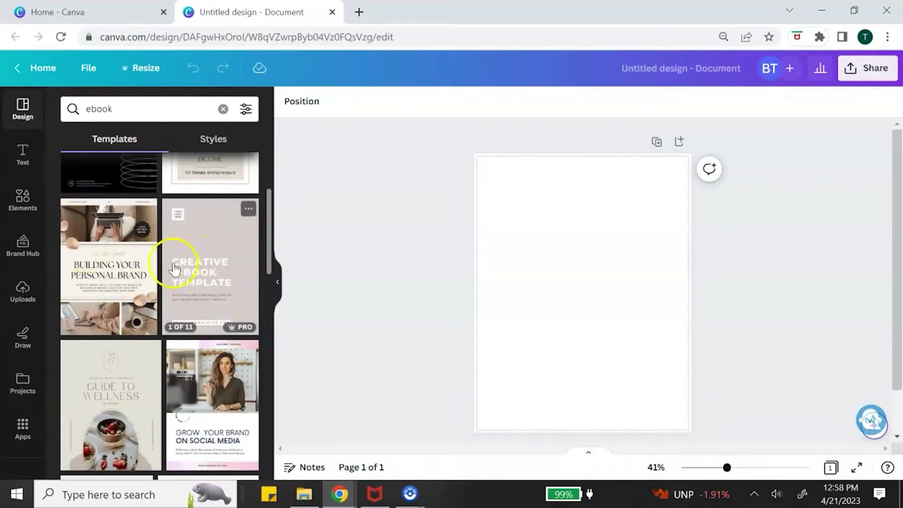
mouse_move(258, 327)
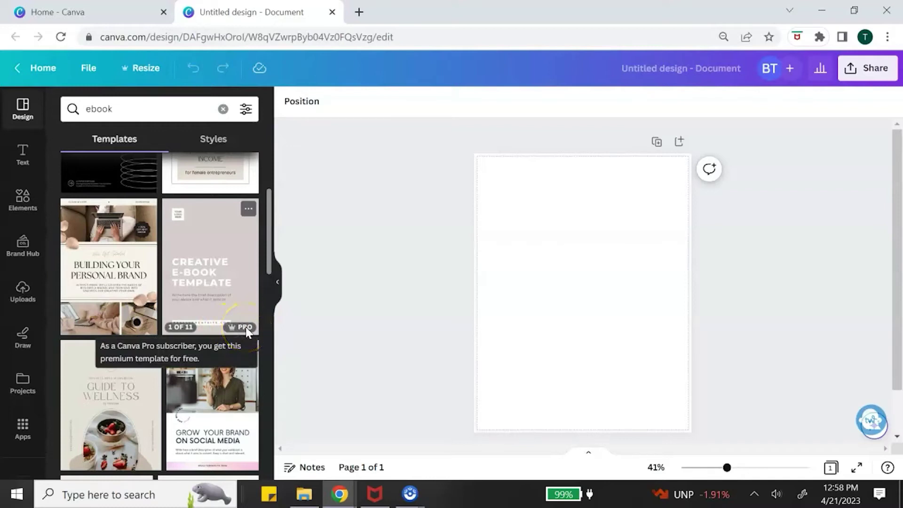
scroll(233, 297, "up", 2)
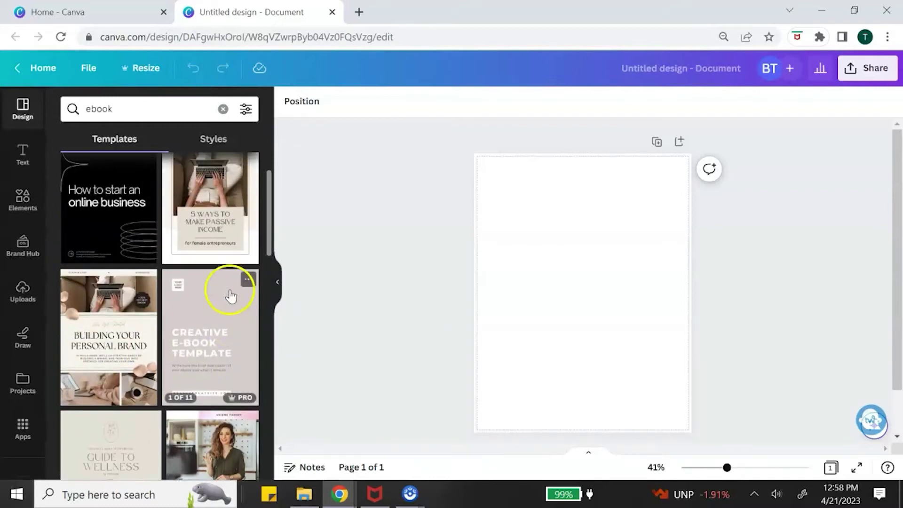
scroll(230, 296, "up", 2)
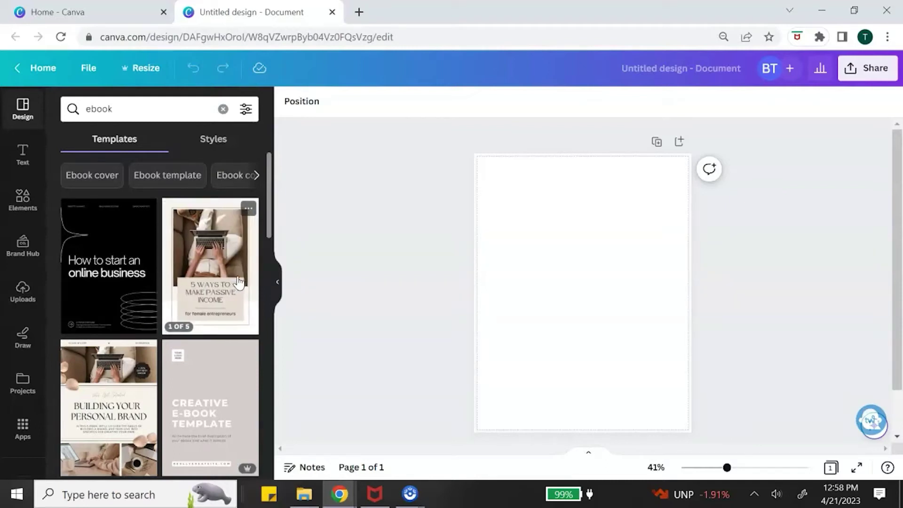
left_click(238, 281)
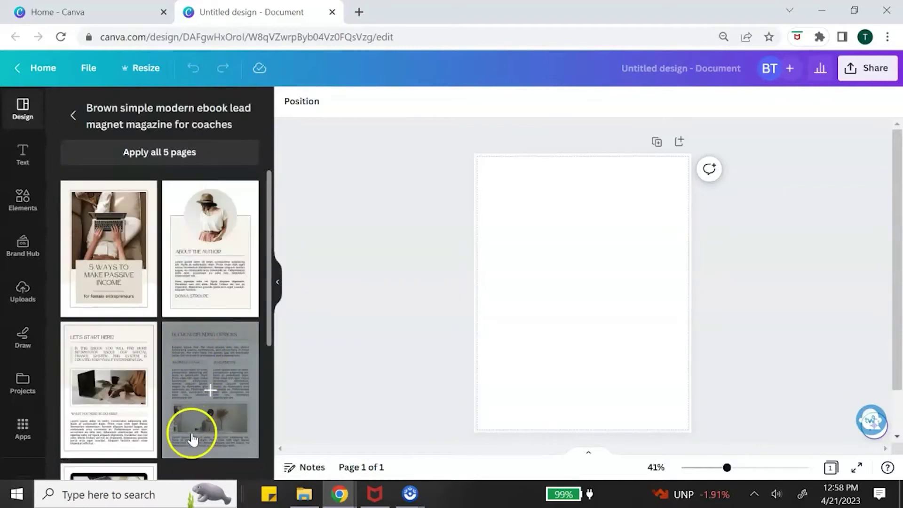
- Apply all five pages of the '5 Ways to Make Passive Income' template to the document
scroll(193, 435, "down", 3)
scroll(195, 430, "up", 3)
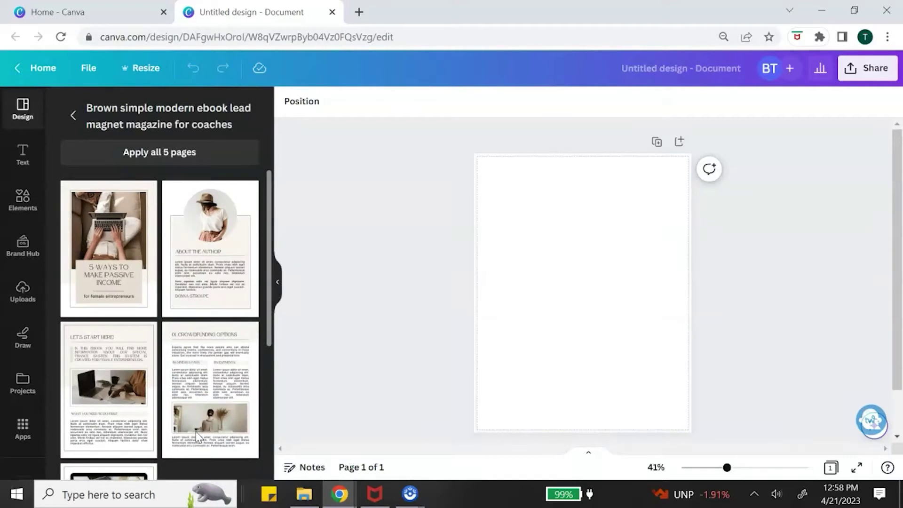
left_click(143, 162)
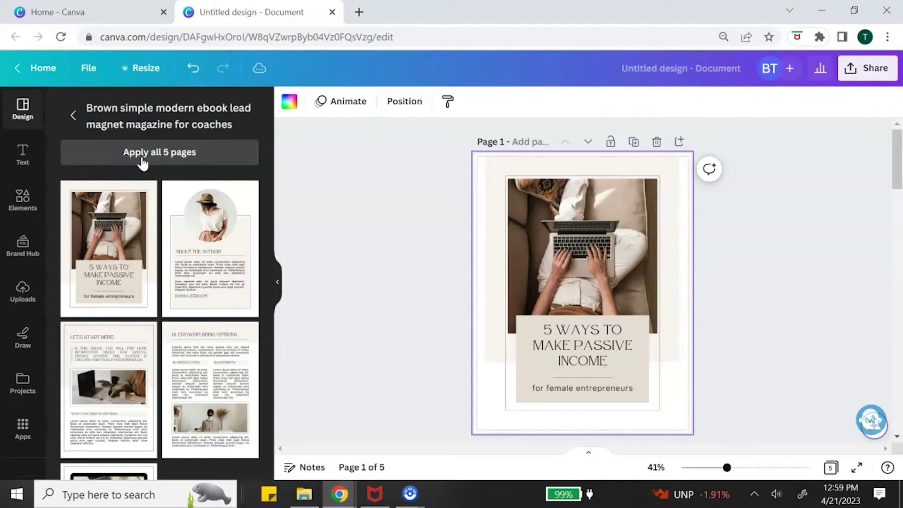
left_click(750, 333)
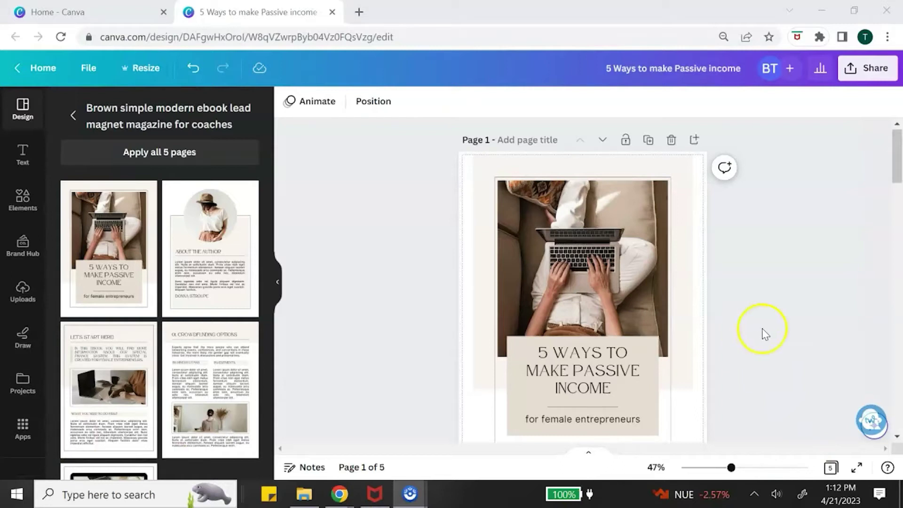
- Replace the cover title with 'Melanin on the Move: How Black Women Can Travel Solo and Thrive'
left_click(620, 391)
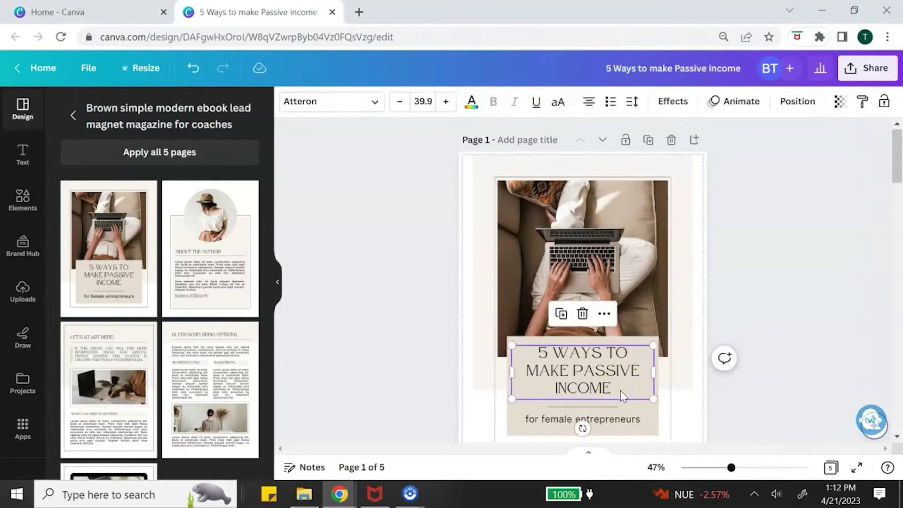
double_click(621, 389)
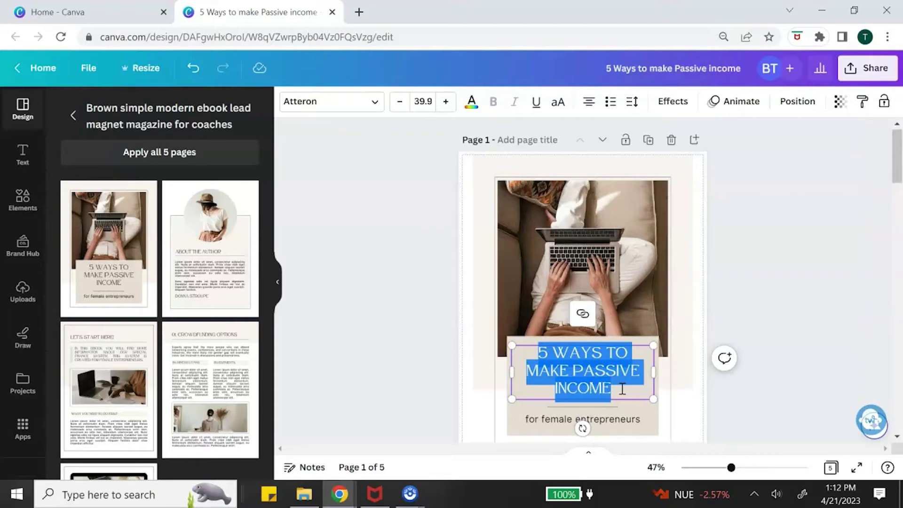
type("MELANIN ON THE MOVE: HOW BLACK WOMEN CAN TRAVEL SOLO AND THRIVE")
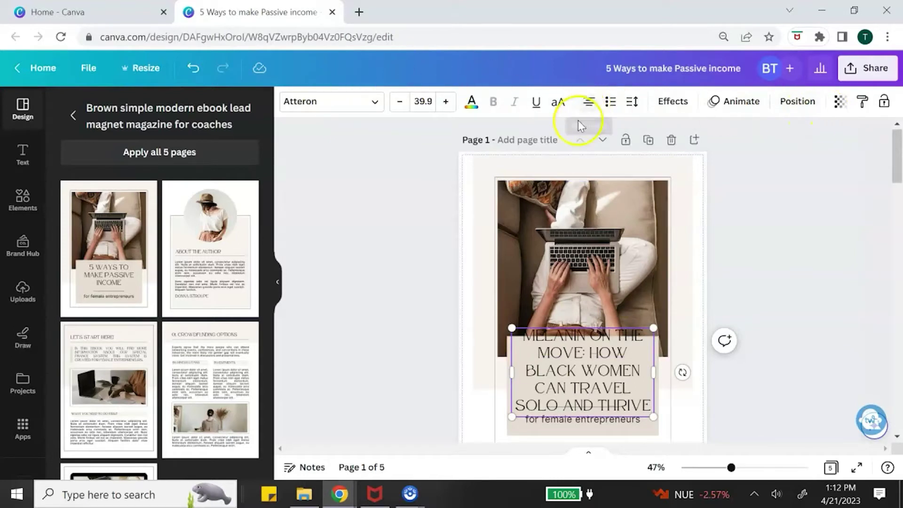
- Shrink the title font to 34.9 so it fits four lines, then select it for recolouring
left_click_drag(650, 406, 504, 334)
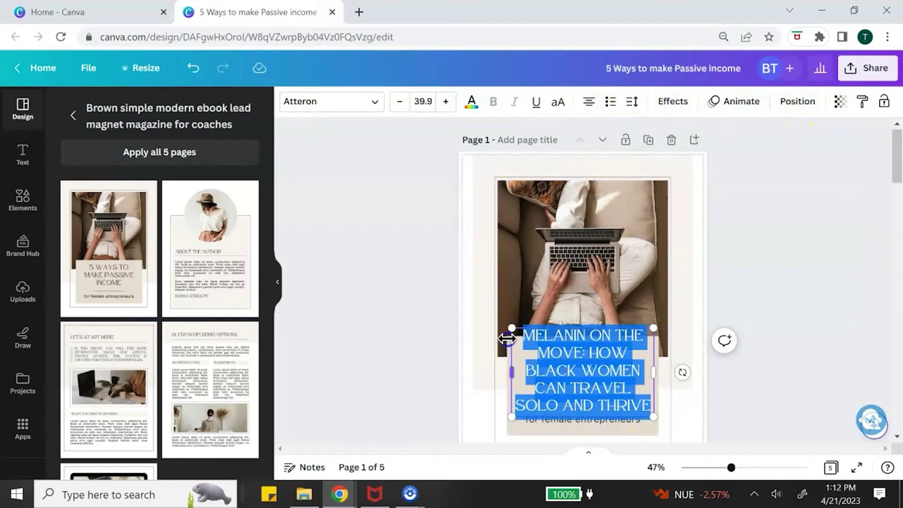
left_click(398, 101)
left_click(398, 101)
left_click(399, 101)
left_click(398, 101)
left_click(399, 102)
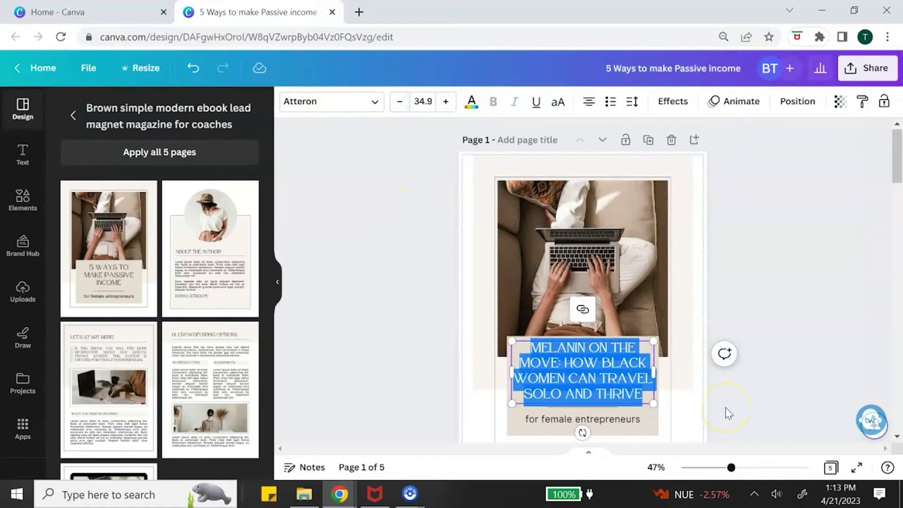
left_click_drag(642, 394, 517, 346)
left_click(471, 103)
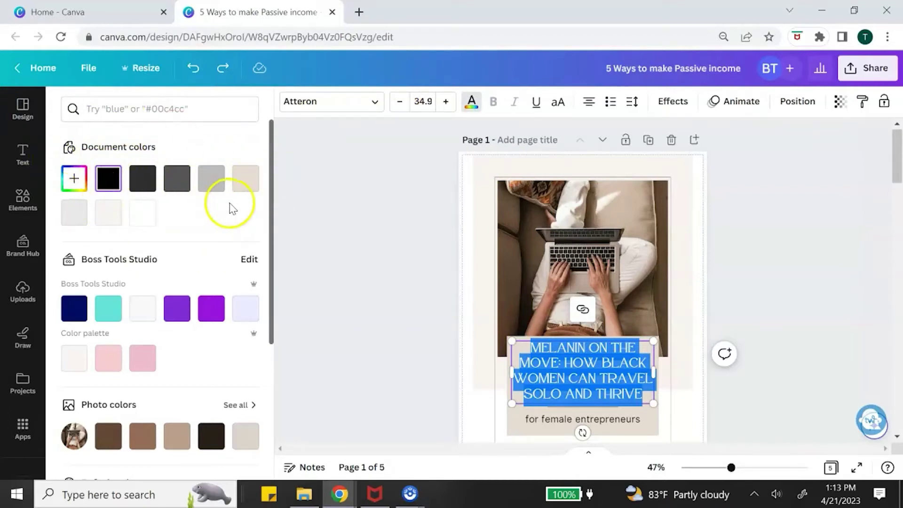
- Give the cover title a custom near-black text colour, #0B0B0B
left_click(74, 178)
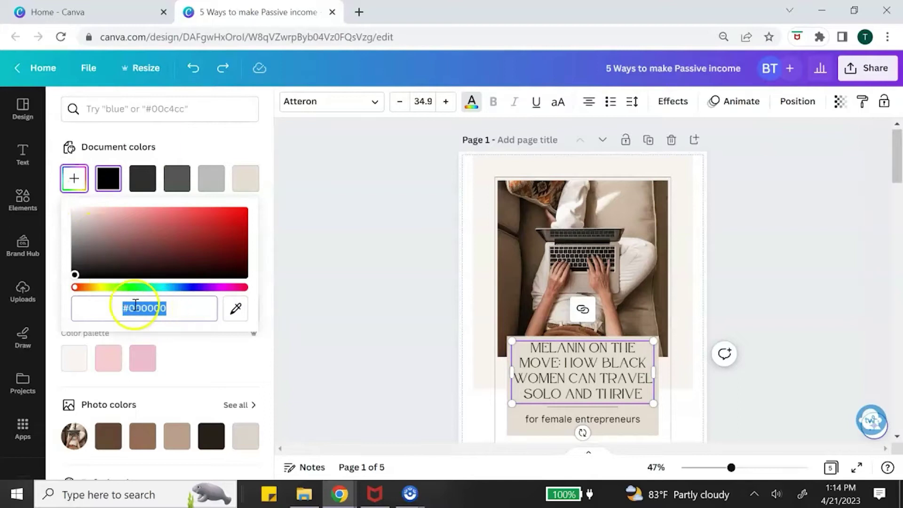
left_click(77, 274)
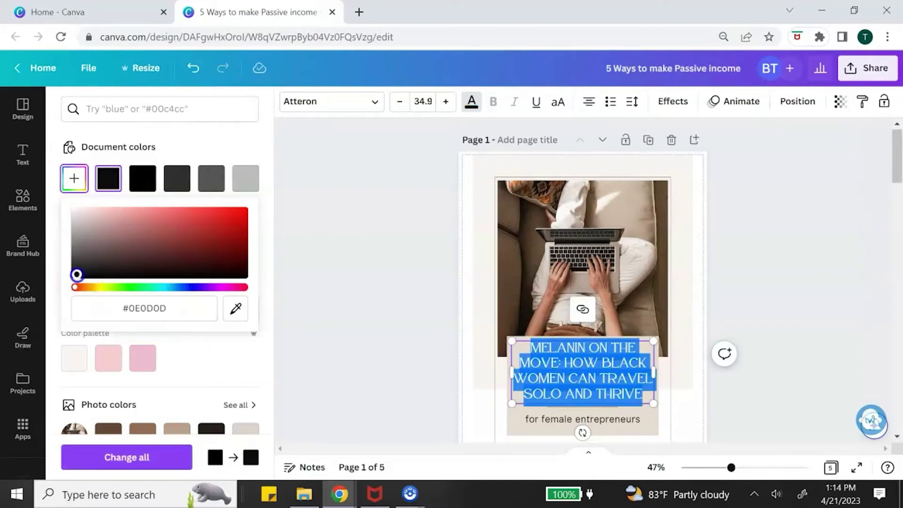
mouse_move(77, 274)
left_mouse_down()
mouse_move(91, 238)
mouse_move(213, 244)
mouse_move(248, 212)
mouse_move(160, 251)
mouse_move(68, 269)
mouse_move(75, 275)
left_mouse_up()
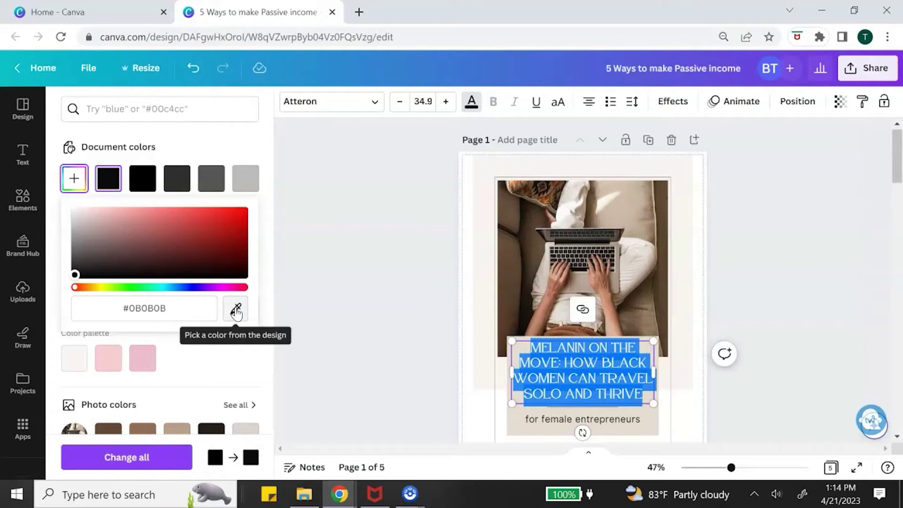
scroll(470, 282, "down", 2)
left_click(627, 329)
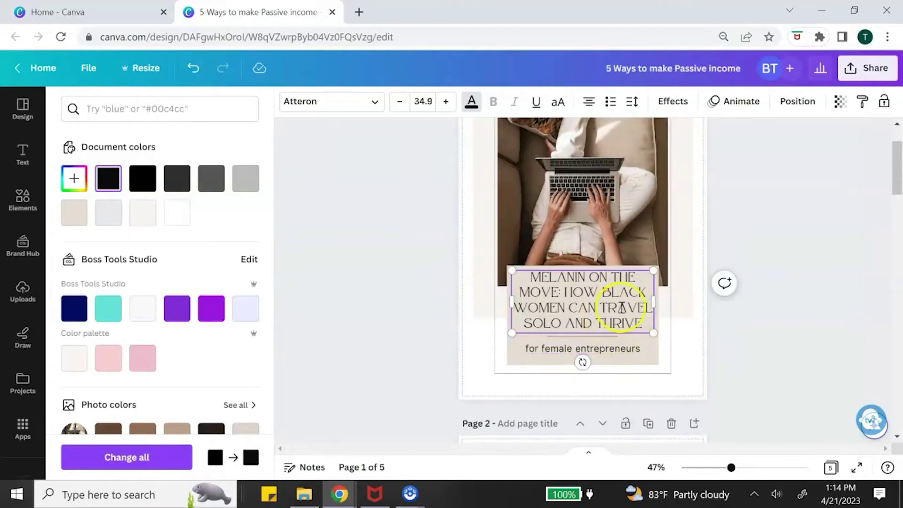
- Delete the 'for female entrepreneurs' subtitle from the cover
scroll(507, 260, "up", 1)
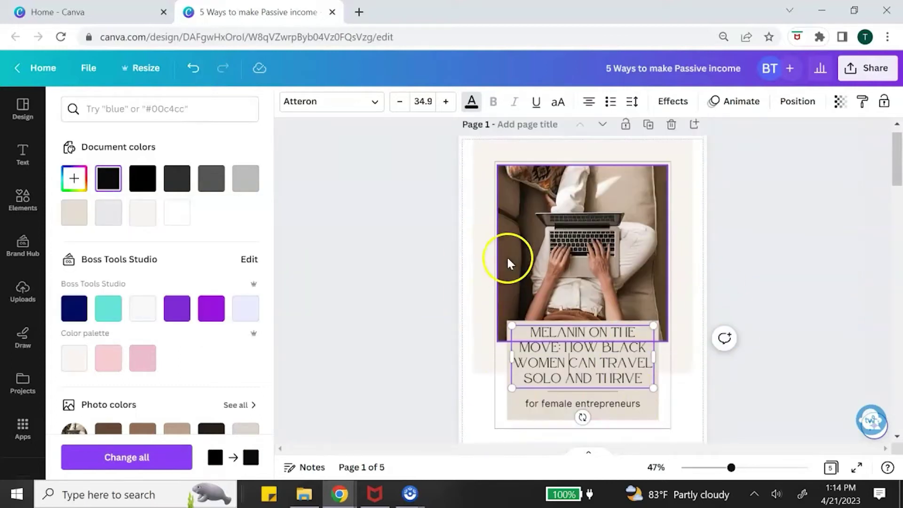
scroll(650, 273, "down", 1)
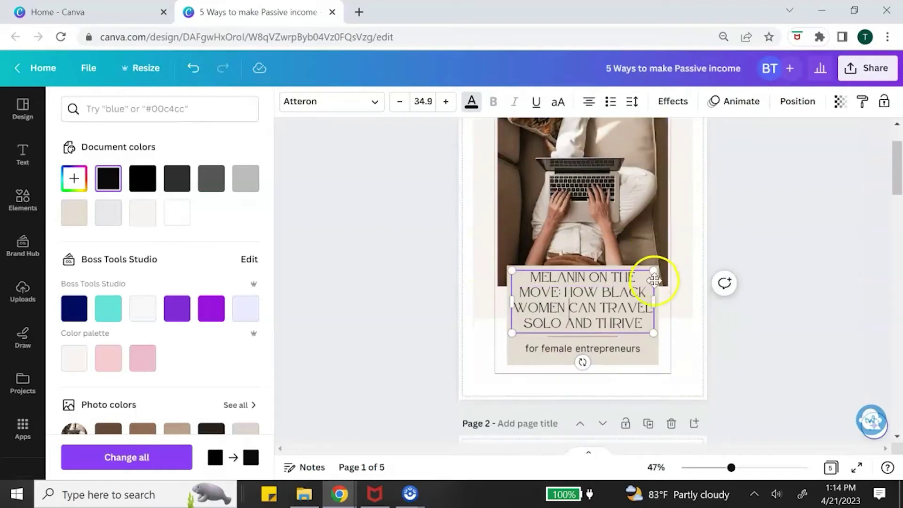
left_click(635, 354)
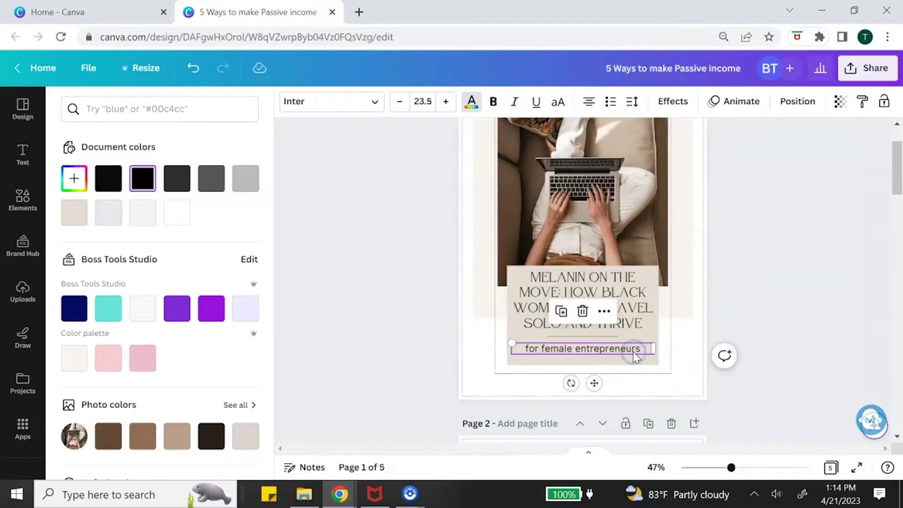
left_click(582, 311)
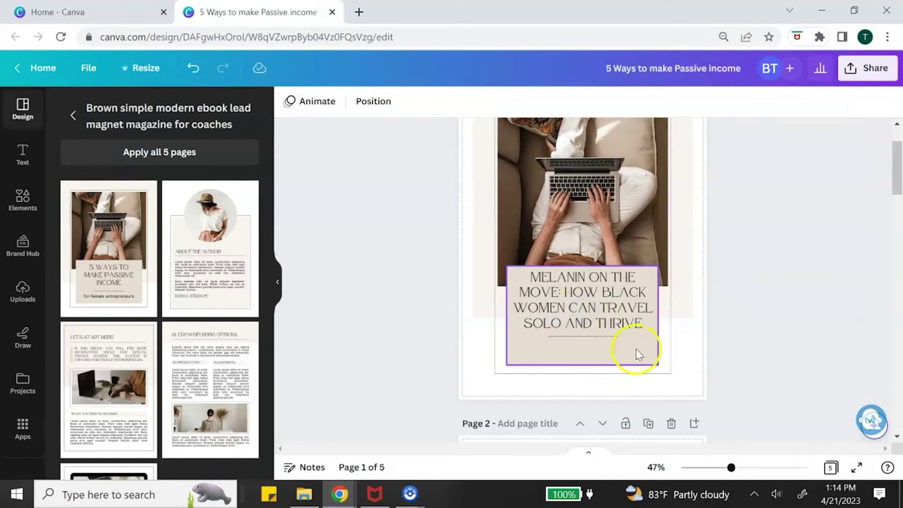
- Lower the divider line and the title text box slightly on the cover
left_click(616, 336)
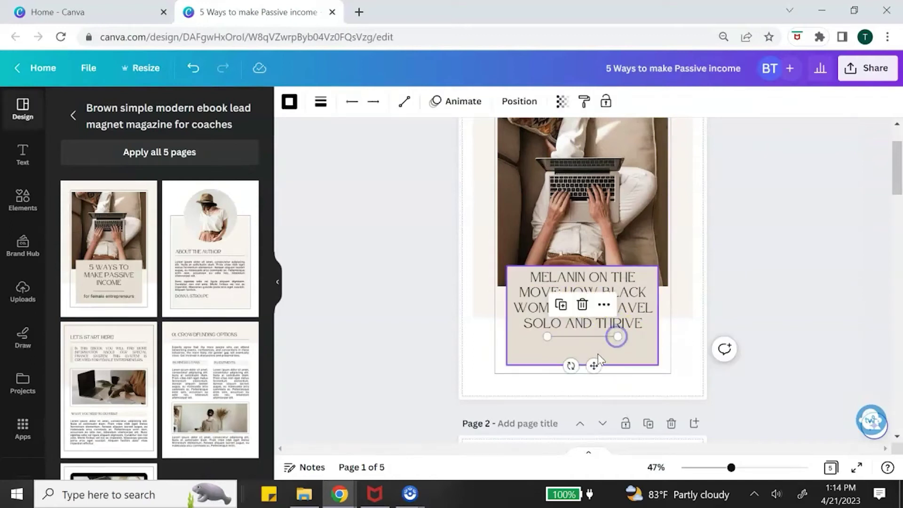
left_click_drag(594, 365, 589, 383)
left_click_drag(617, 303, 608, 319)
scroll(723, 352, "up", 2)
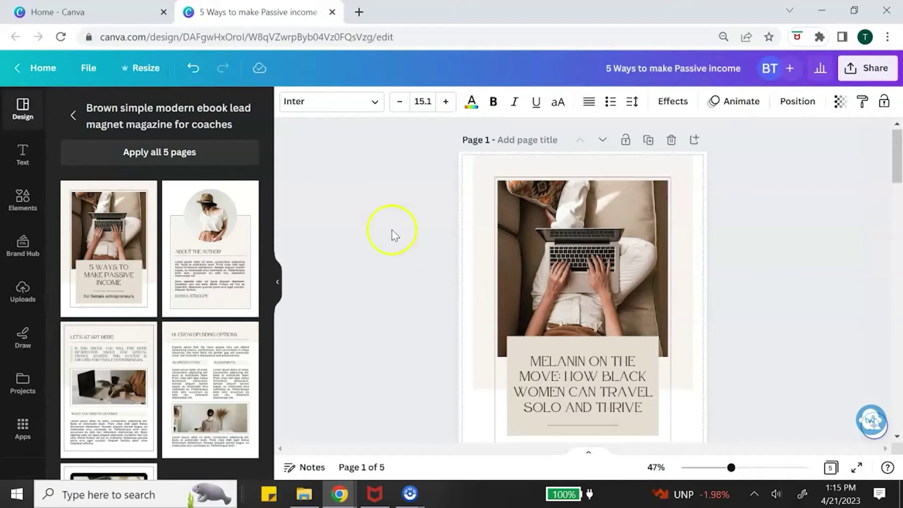
- Check the Uploads source options, then bring up the Elements library search
left_click(25, 292)
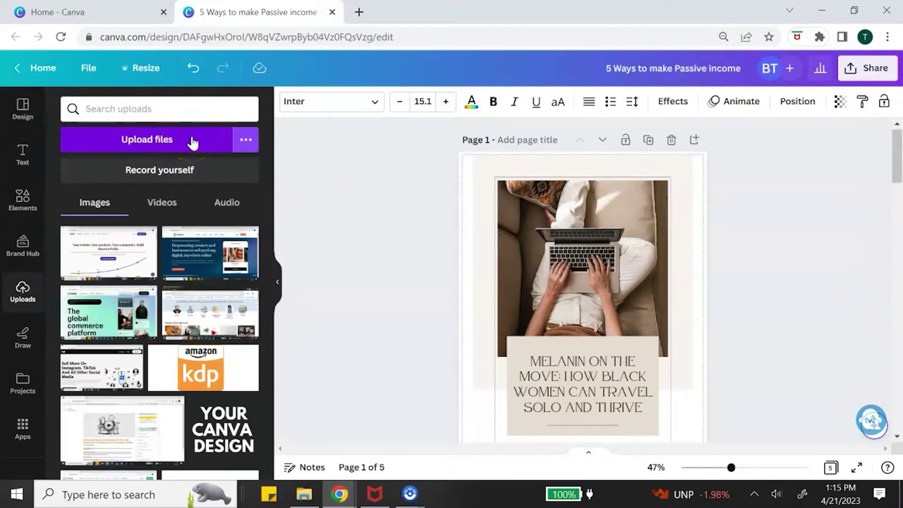
left_click(246, 143)
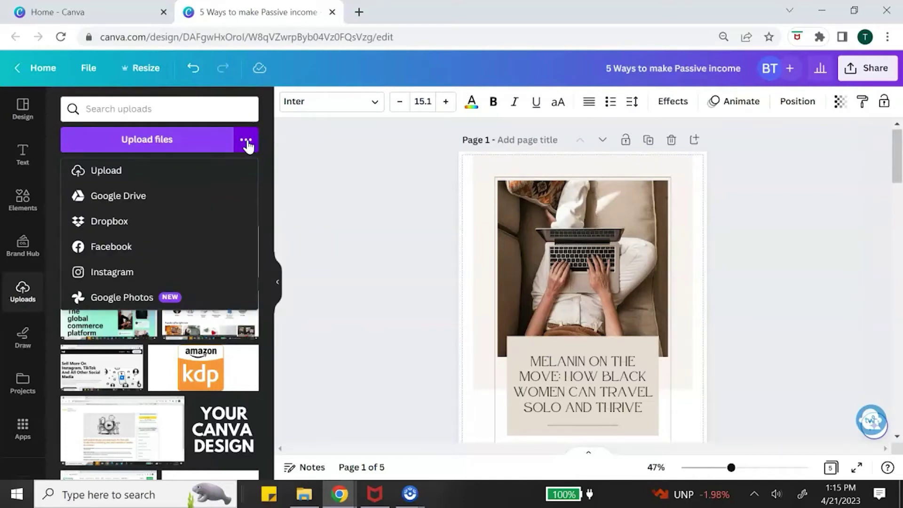
left_click(297, 153)
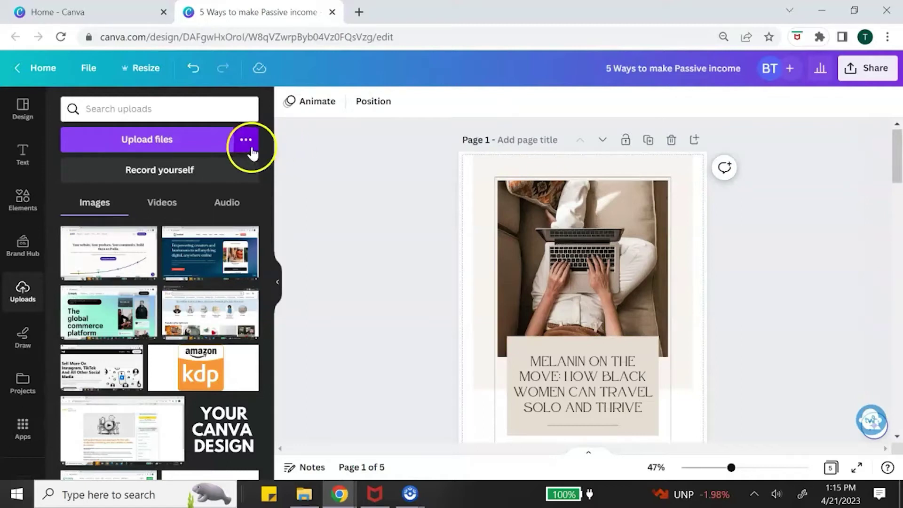
left_click(23, 198)
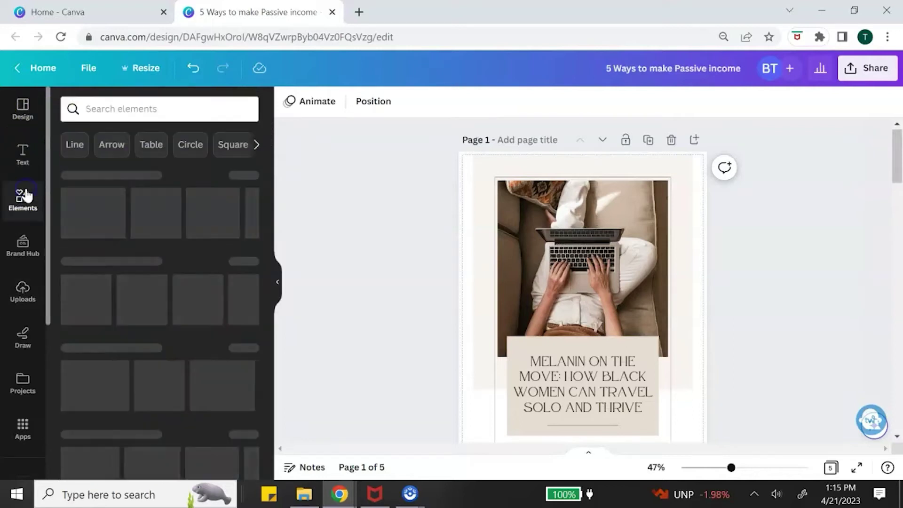
left_click(133, 107)
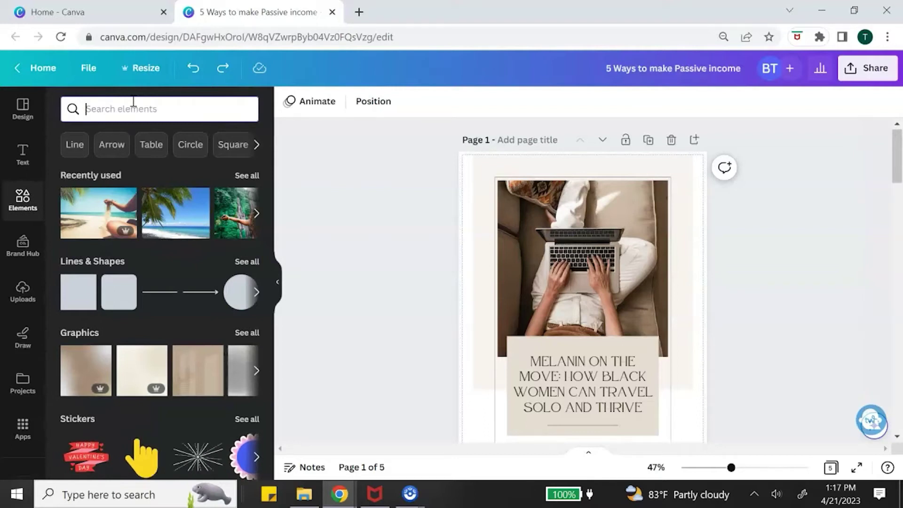
- Search elements for 'black woman on the beach' and browse the Photos results
type("black")
left_click(145, 168)
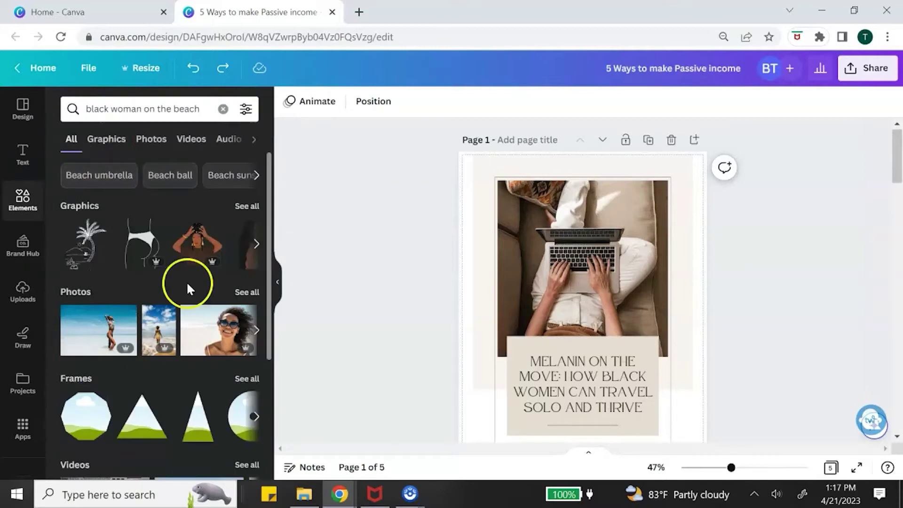
scroll(186, 264, "down", 4)
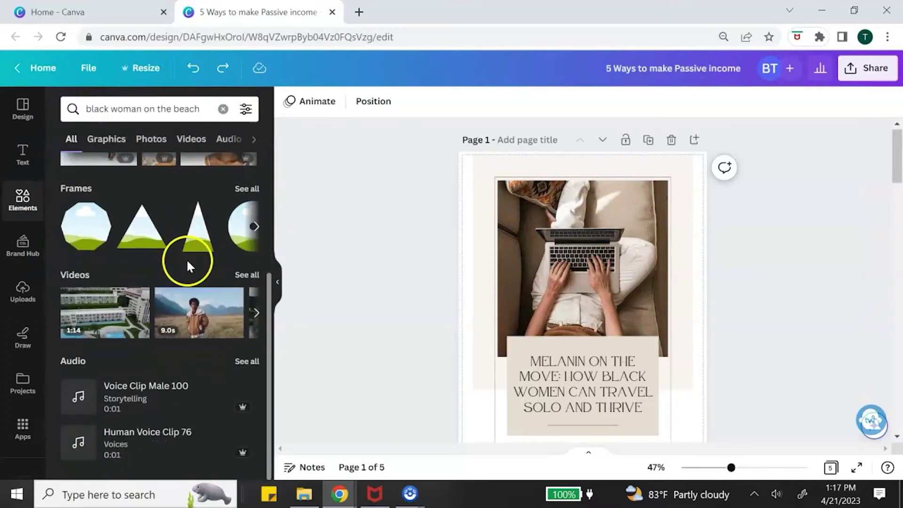
scroll(186, 259, "up", 4)
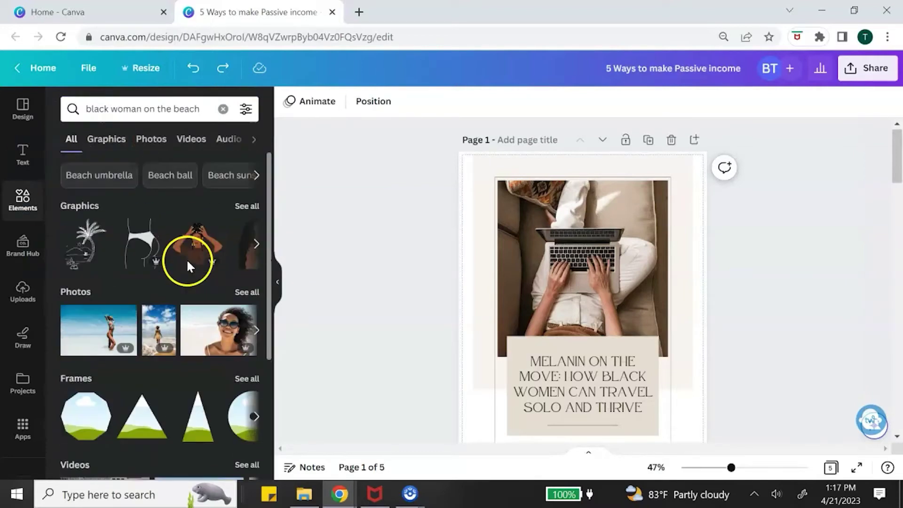
left_click(151, 141)
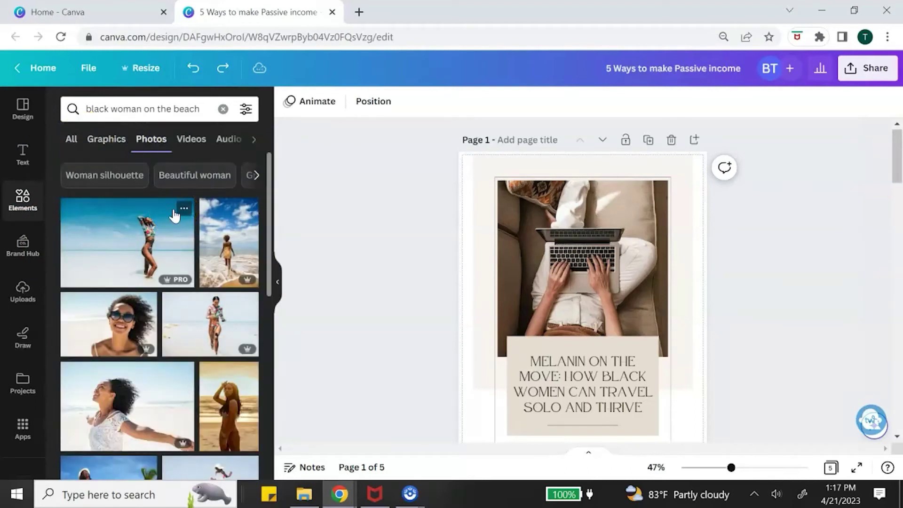
scroll(175, 215, "down", 10)
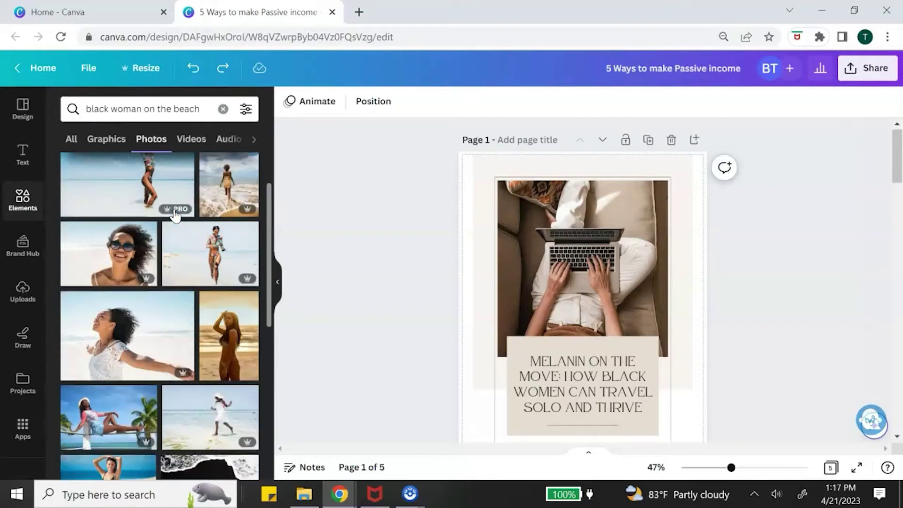
left_click(208, 181)
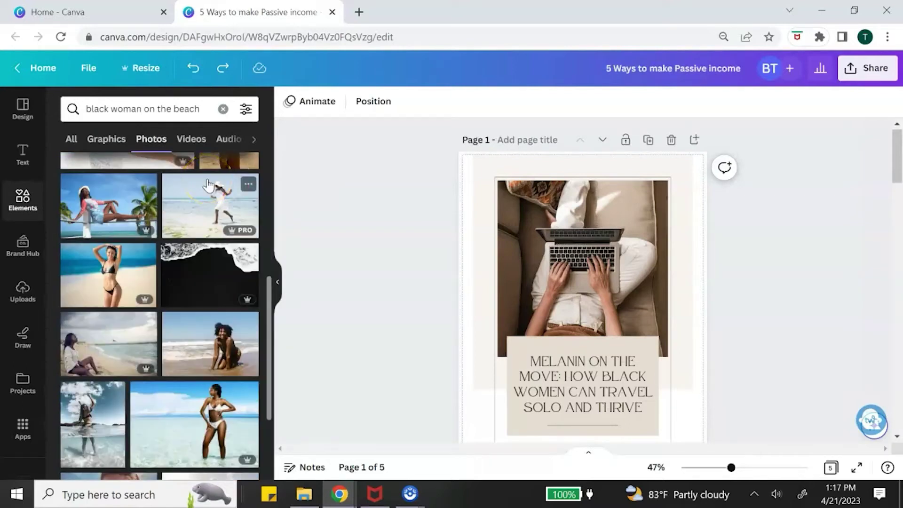
scroll(207, 183, "down", 2)
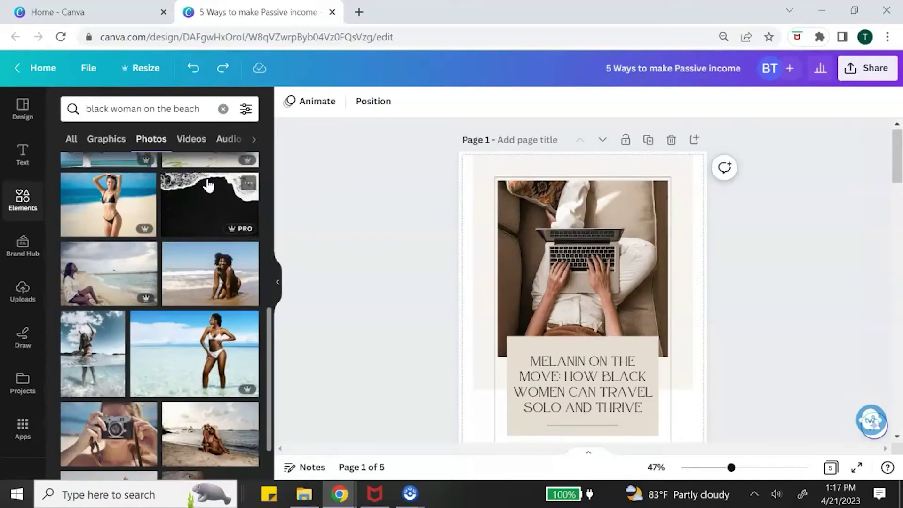
left_click(202, 208)
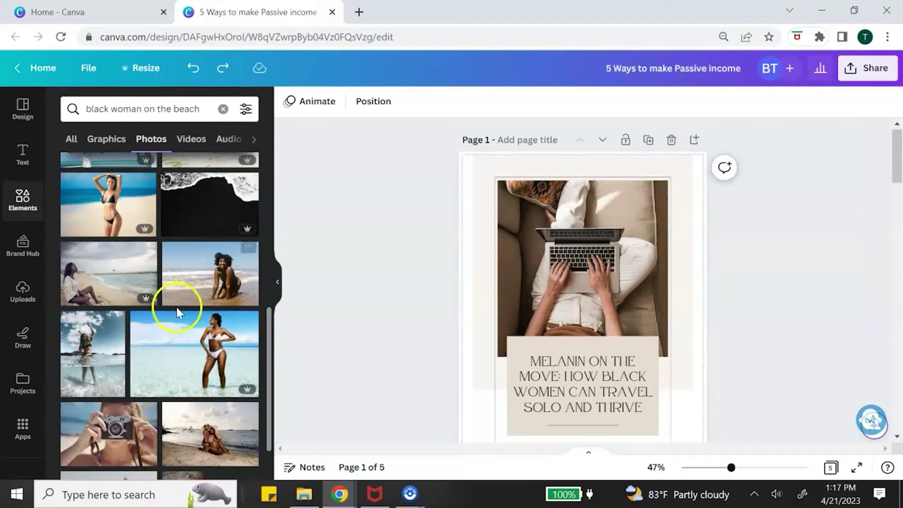
scroll(186, 278, "down", 5)
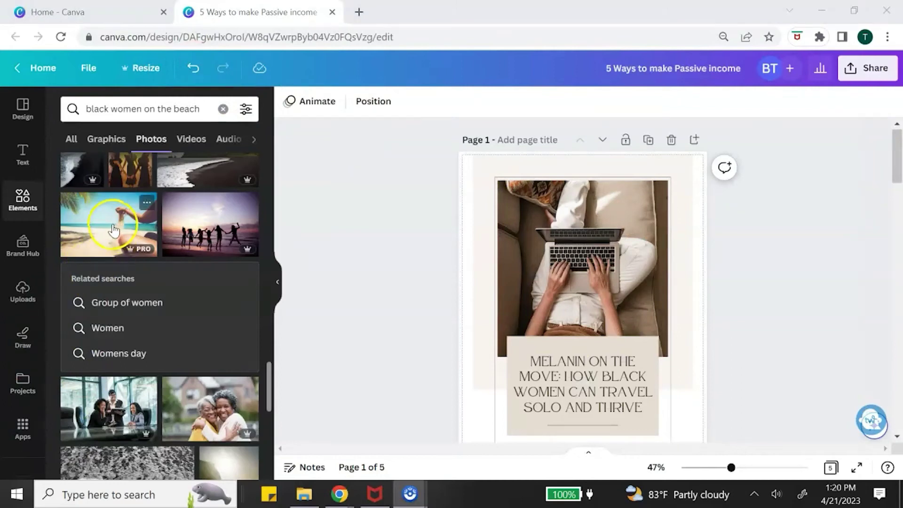
- Drop the hand-pouring-sand beach photo into the cover frame and shift it left
left_click_drag(113, 229, 580, 272)
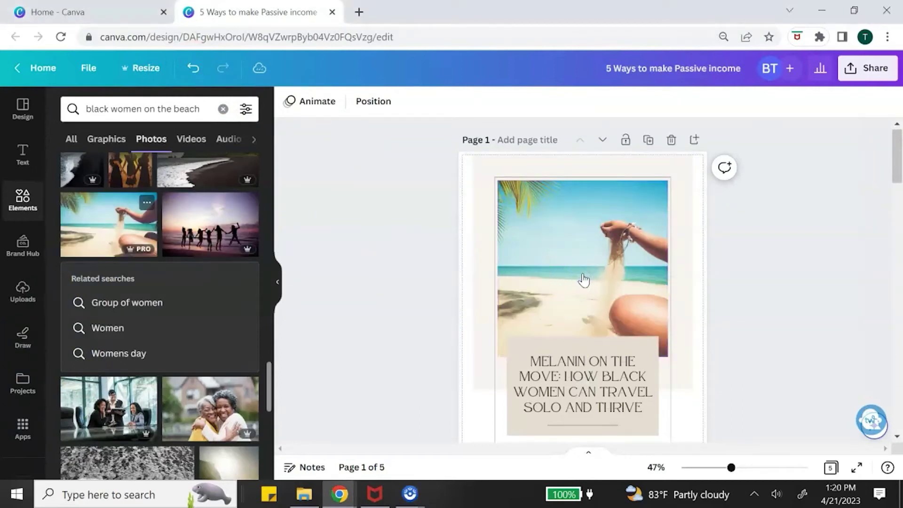
double_click(583, 278)
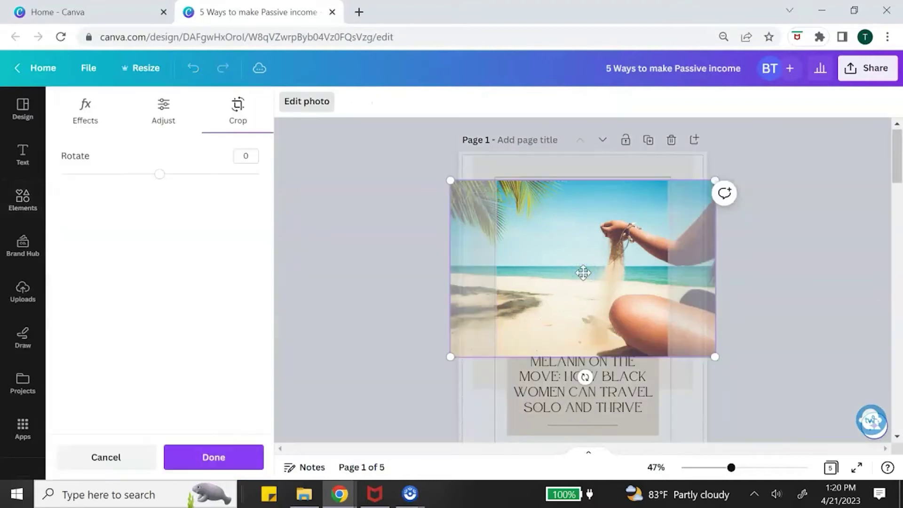
mouse_move(581, 272)
left_mouse_down()
mouse_move(548, 275)
mouse_move(572, 269)
left_mouse_up()
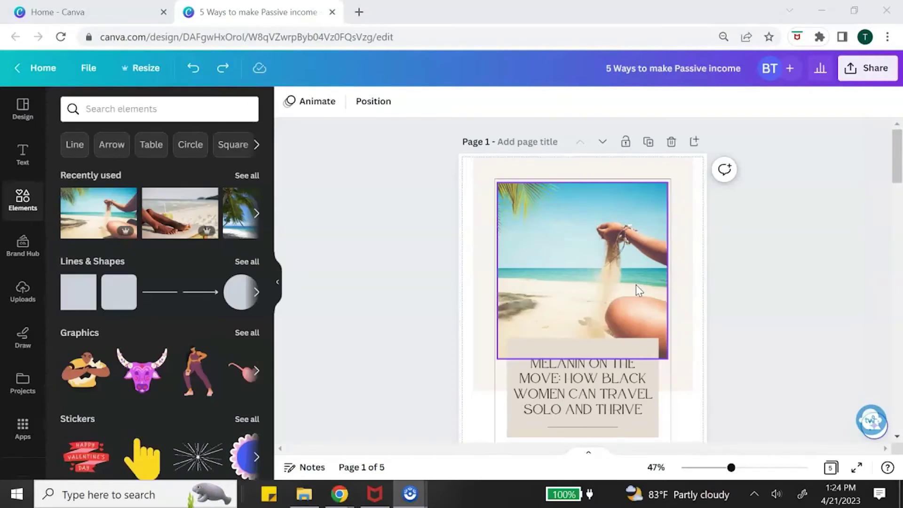
- Set the title box background to the photo colour #93cedc
scroll(625, 286, "down", 2)
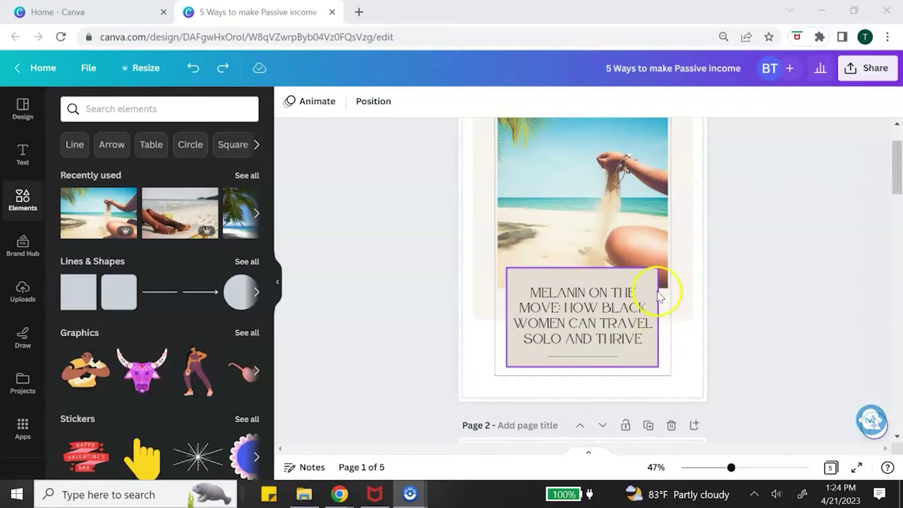
left_click(560, 352)
left_click(645, 357)
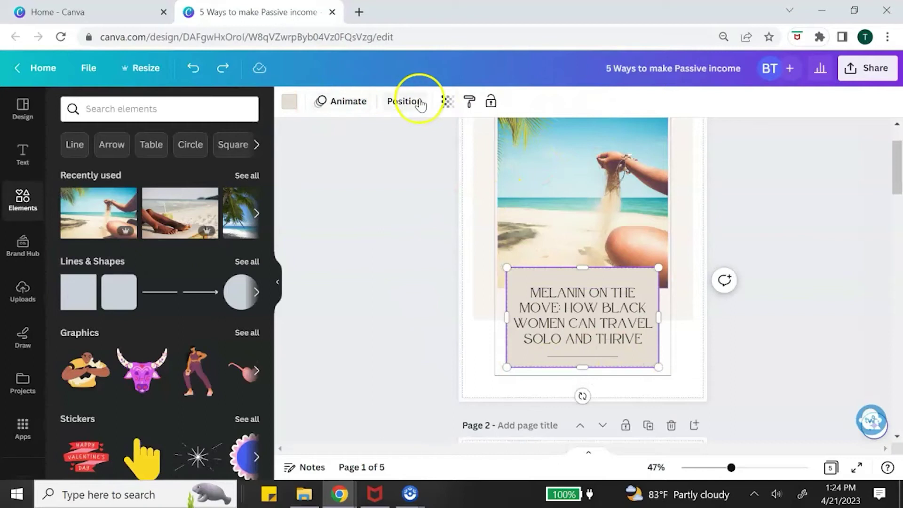
left_click(295, 100)
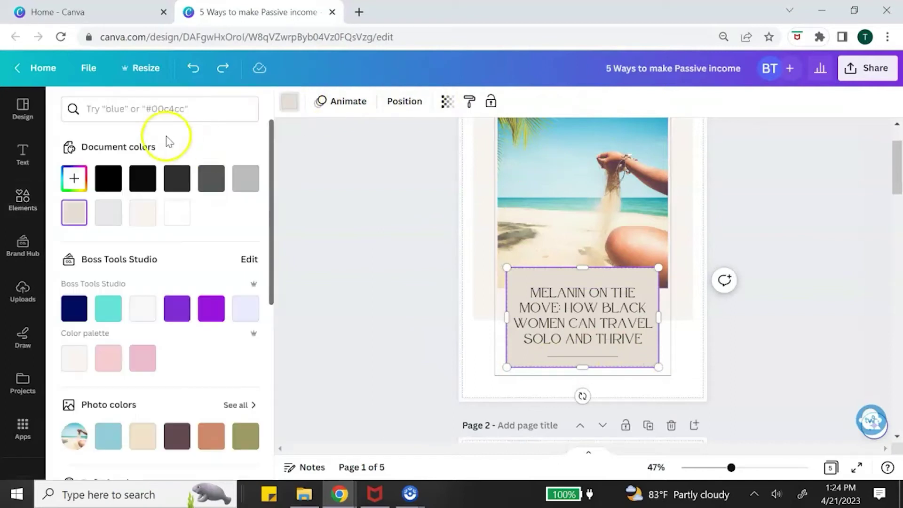
scroll(221, 193, "down", 3)
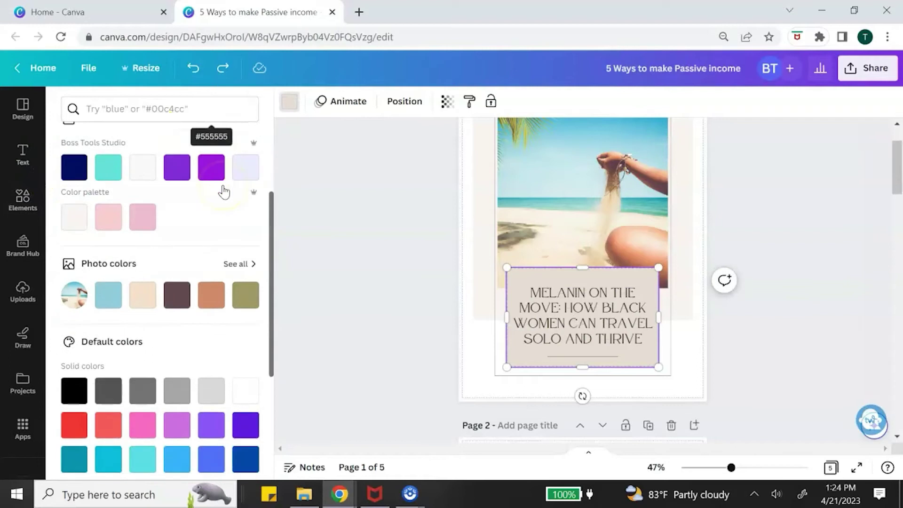
left_click(107, 293)
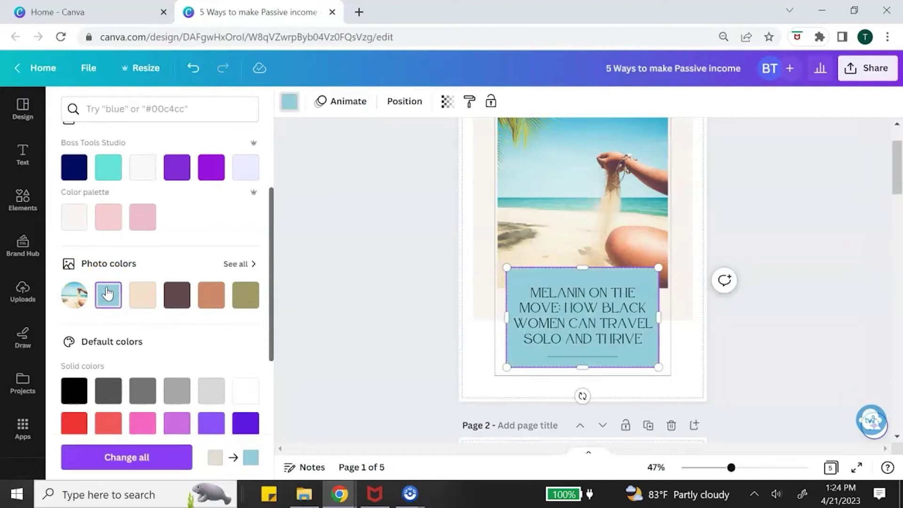
- Select all of the cover title text for recolouring
left_click(602, 315)
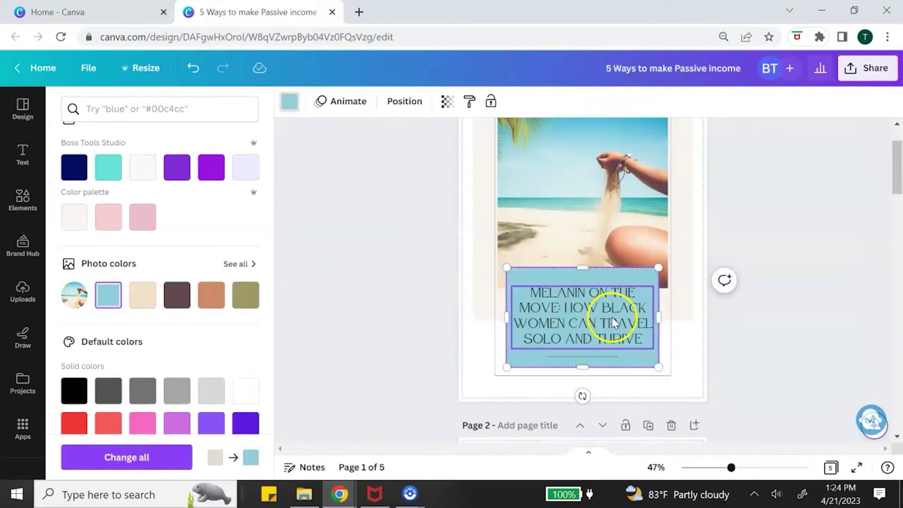
left_click(611, 317)
left_click_drag(632, 339, 520, 292)
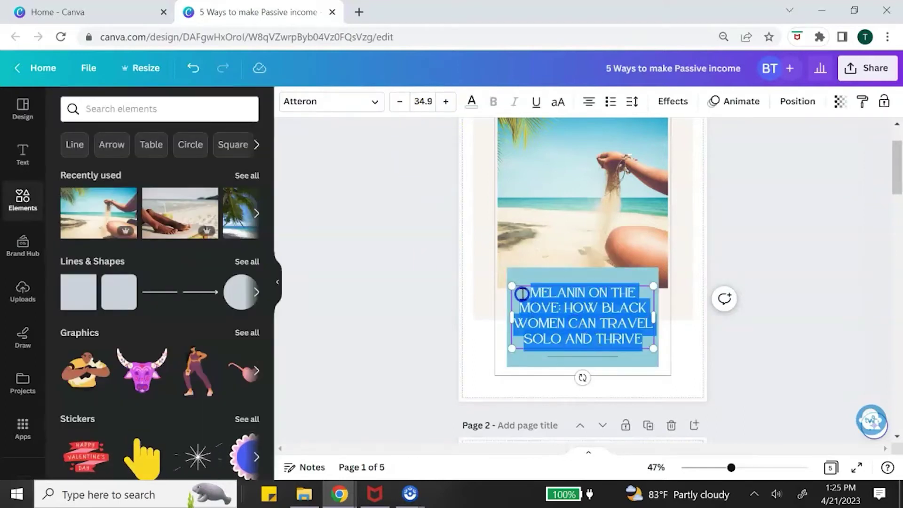
- Make the cover title text white
left_click(471, 101)
left_click(177, 214)
left_click(467, 249)
scroll(692, 338, "up", 2)
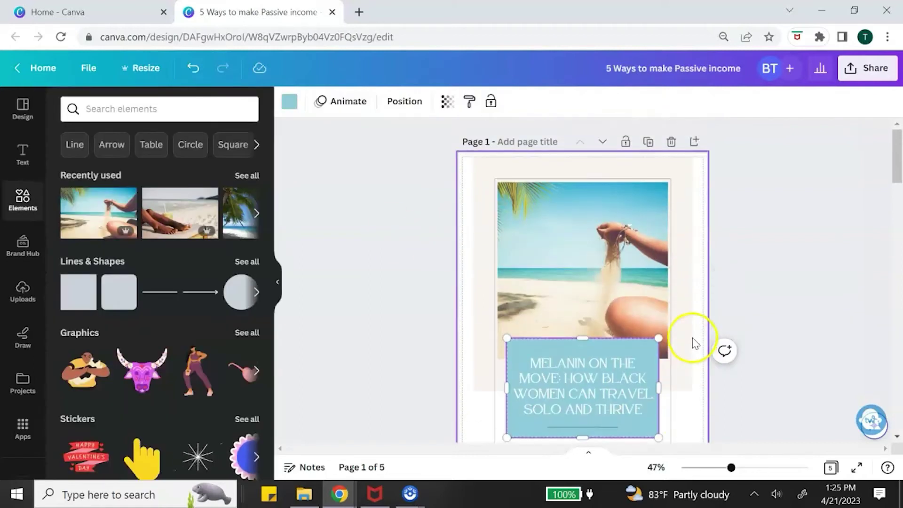
- Delete the large frame sitting over the cover page
left_click(682, 174)
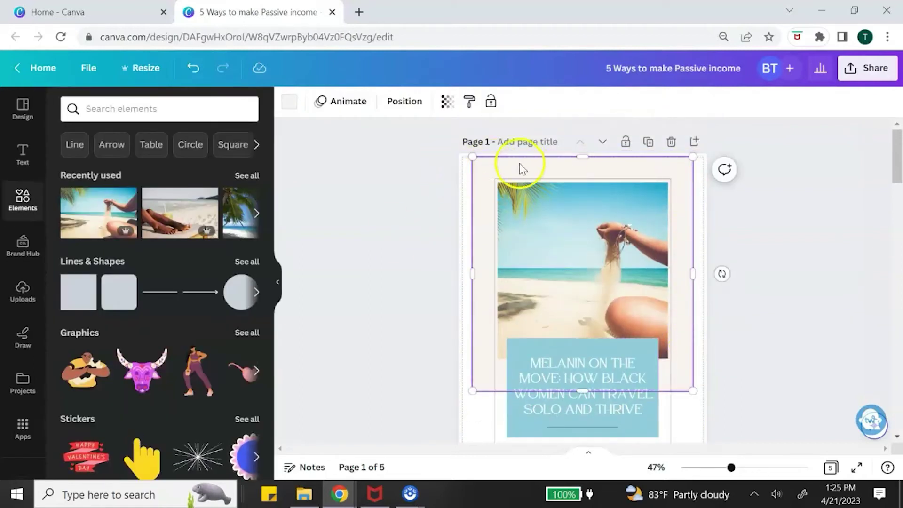
right_click(679, 175)
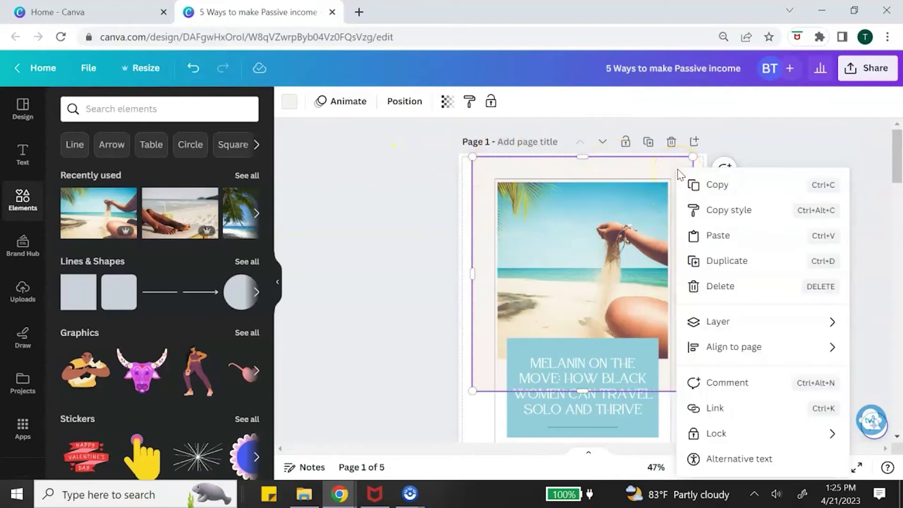
left_click(710, 234)
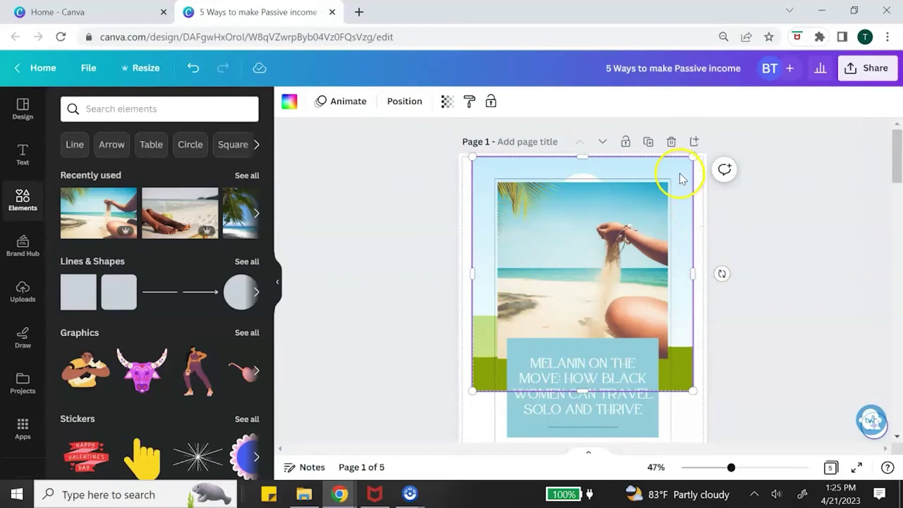
right_click(679, 165)
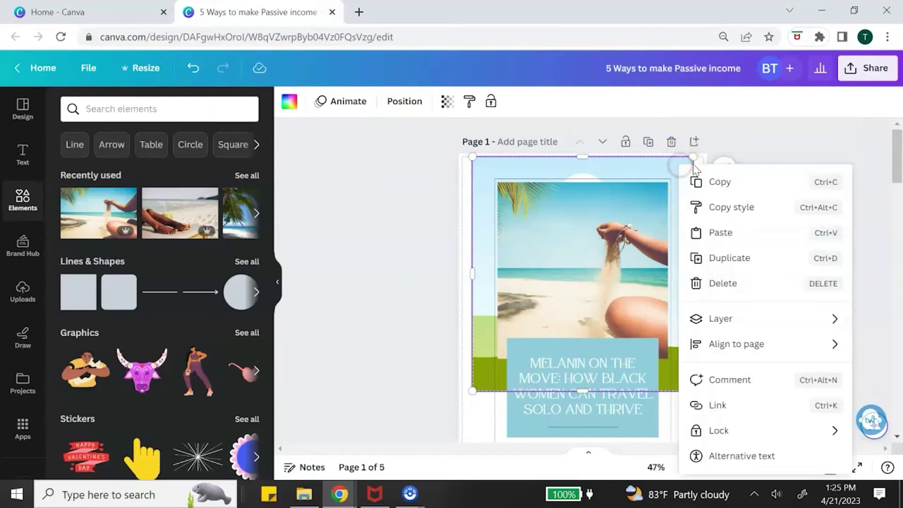
left_click(737, 282)
scroll(685, 263, "down", 3)
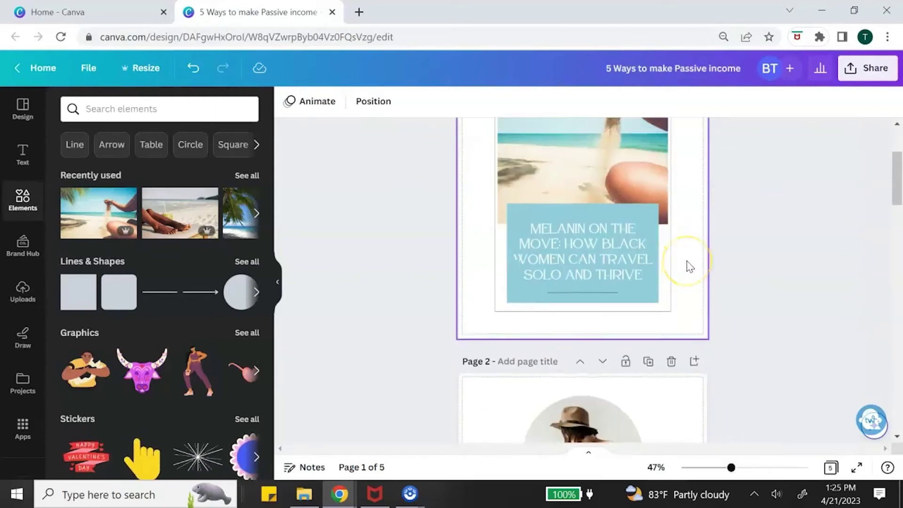
scroll(658, 291, "down", 1)
- Make the thin line under the title white
left_click(610, 286)
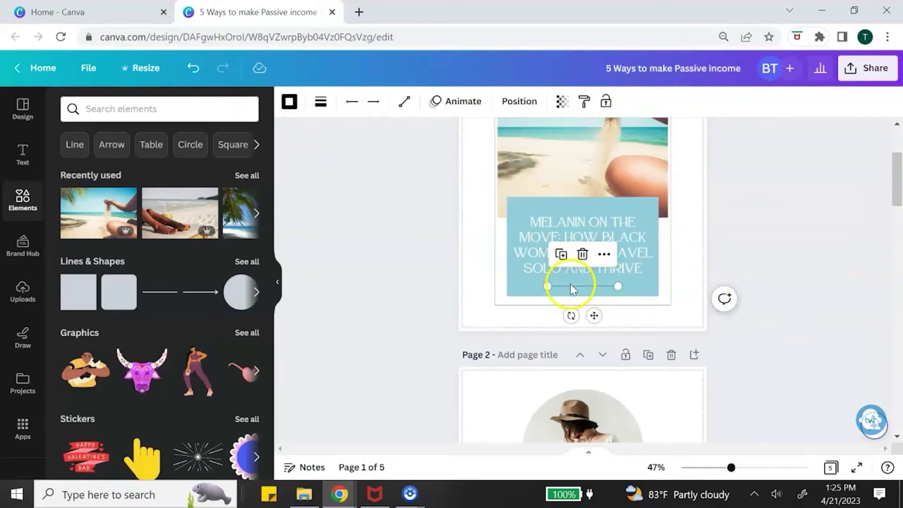
left_click(288, 102)
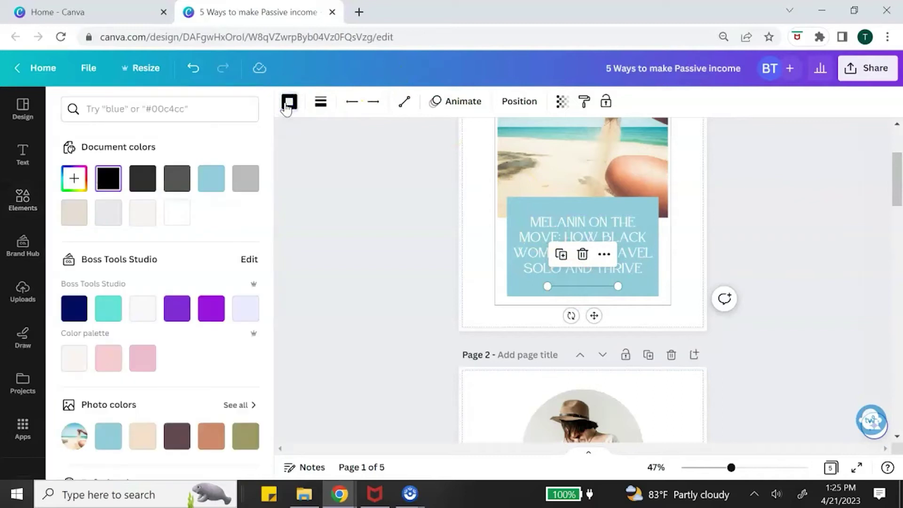
left_click(178, 213)
left_click(730, 348)
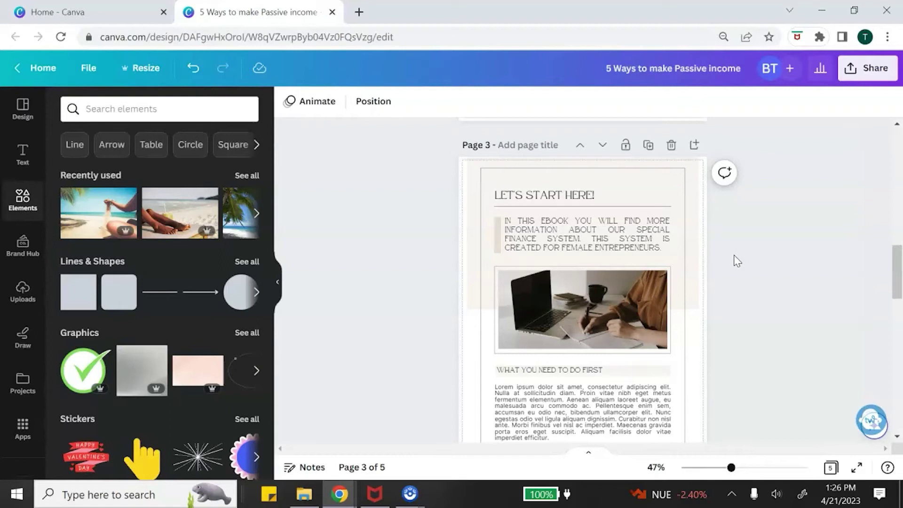
- Inspect the page 3 intro and Lorem ipsum paragraphs, then return to the cover page
left_click(714, 142)
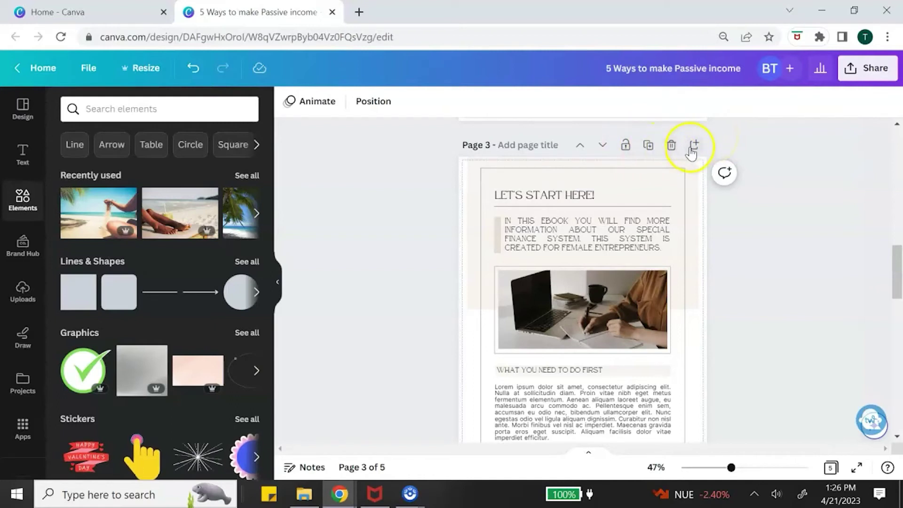
left_click(648, 145)
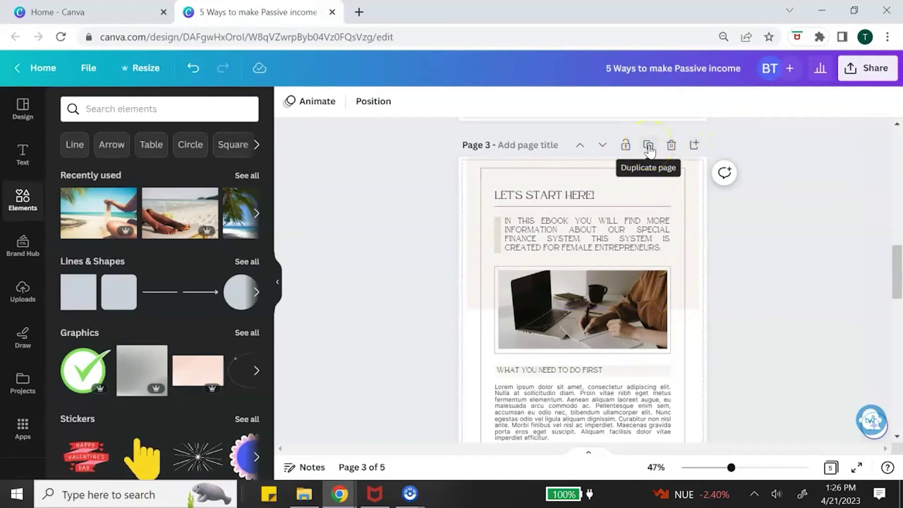
left_click(668, 146)
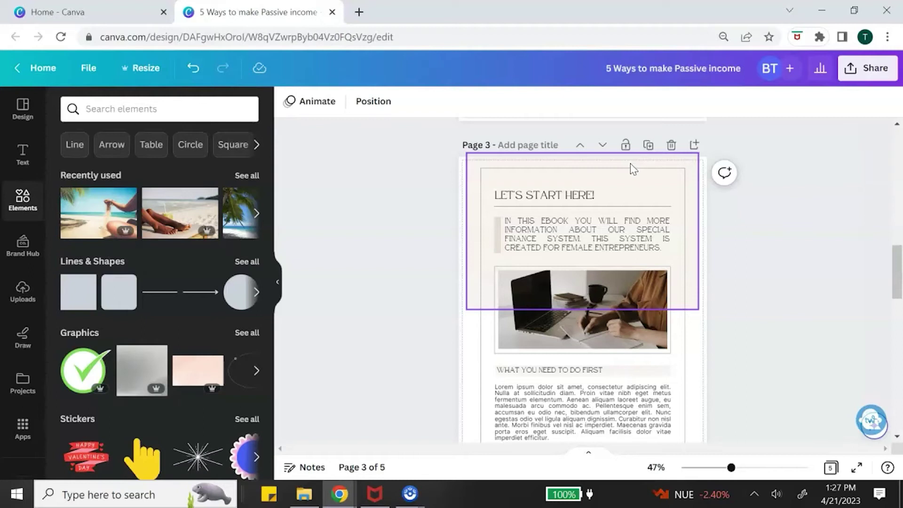
left_click(675, 187)
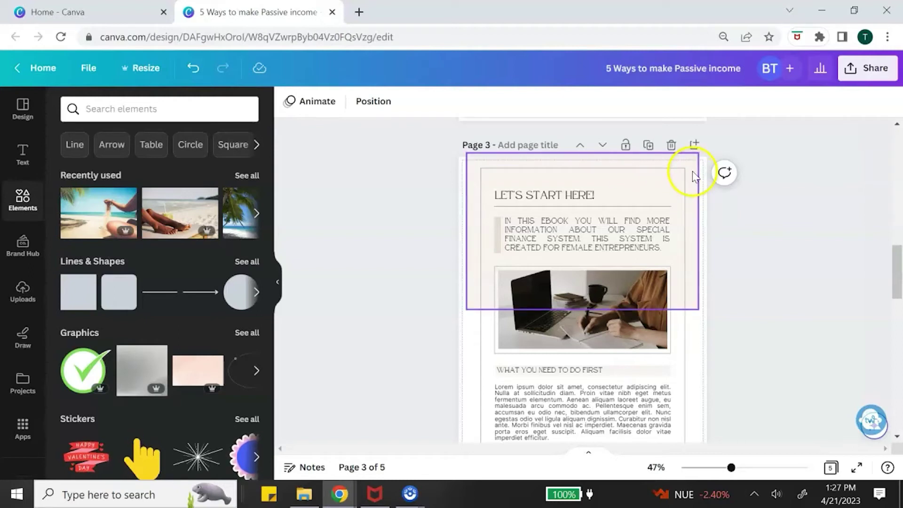
left_click(620, 225)
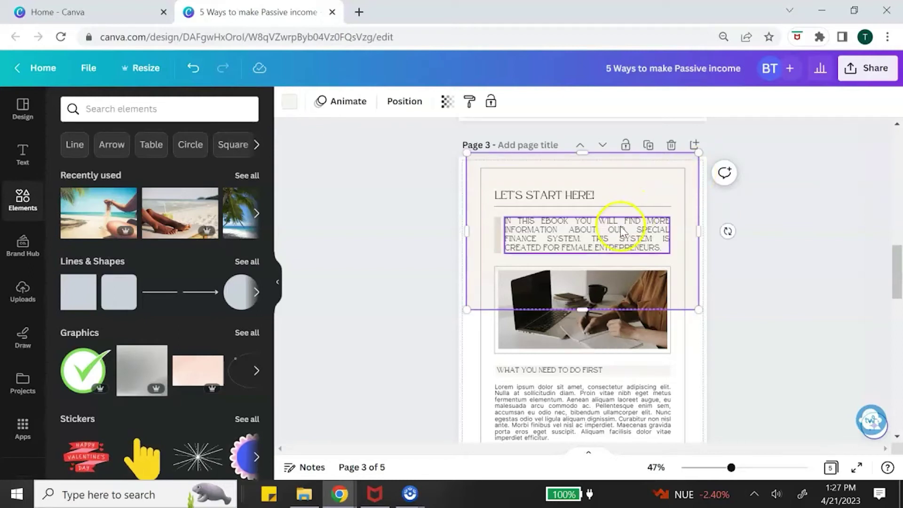
scroll(619, 227, "down", 2)
left_click(605, 334)
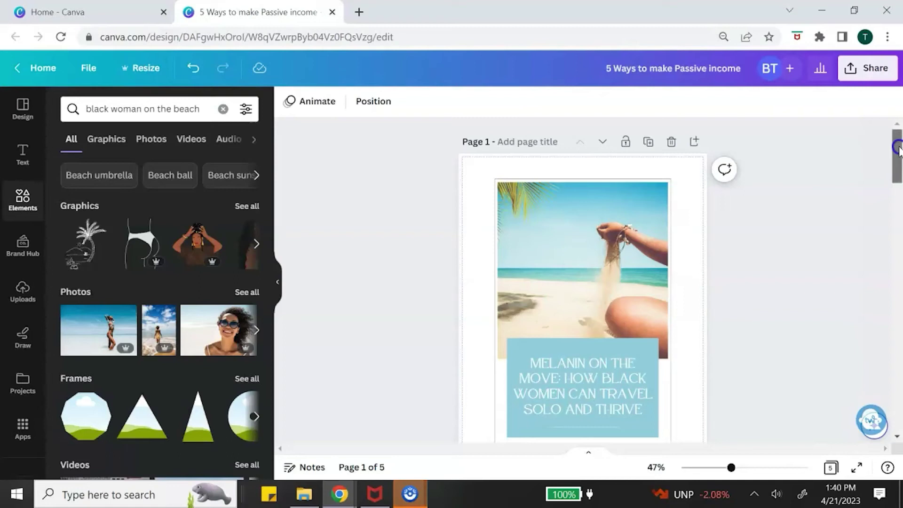
scroll(898, 156, "down", 2)
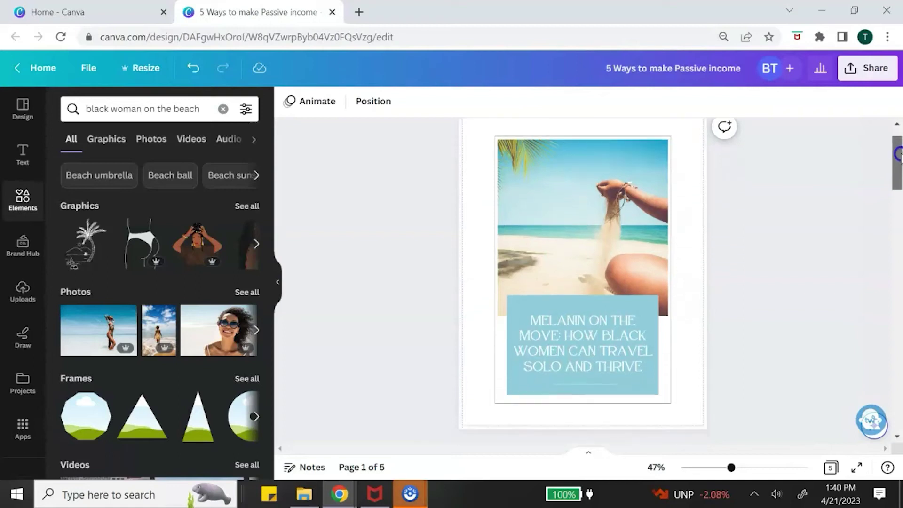
- Rename the design to 'Melanin On The Move: How Black Women Can Travel Solo and Thrive'
mouse_move(898, 156)
left_mouse_down()
mouse_move(898, 318)
mouse_move(899, 146)
left_mouse_up()
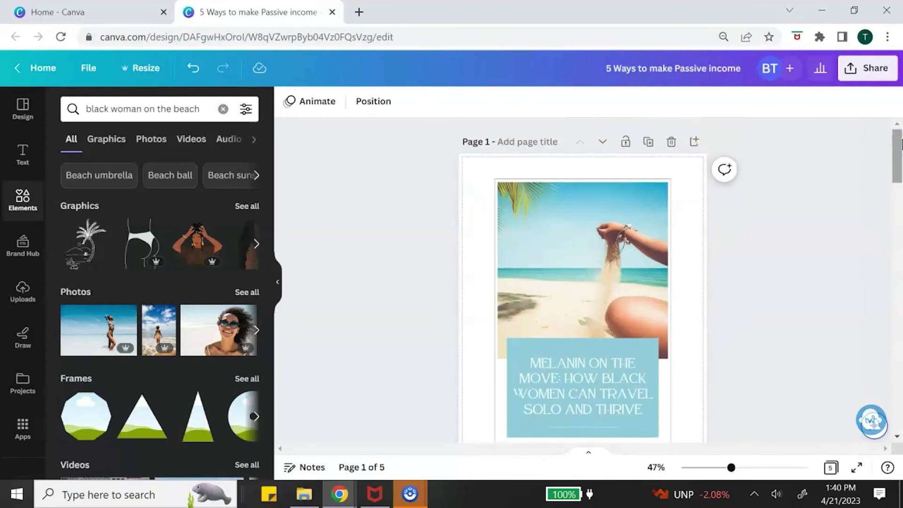
left_click(605, 71)
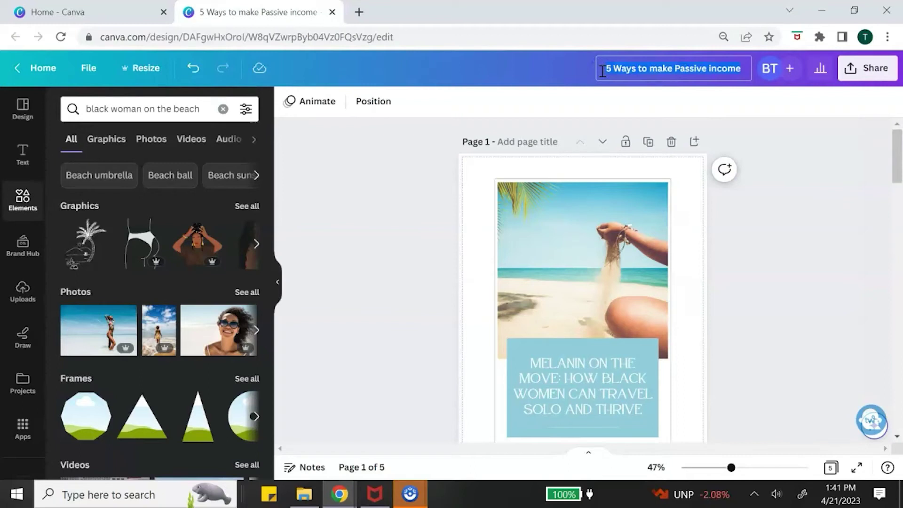
key("ctrl+v")
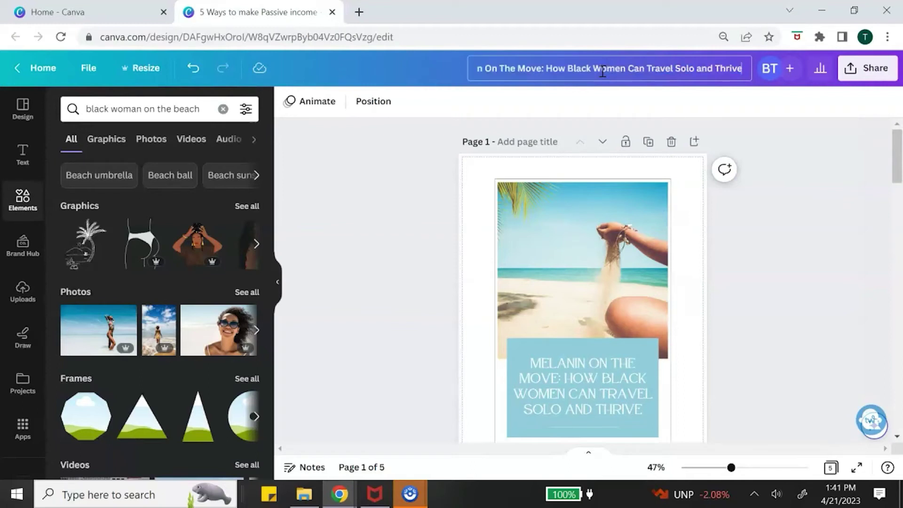
key("Home")
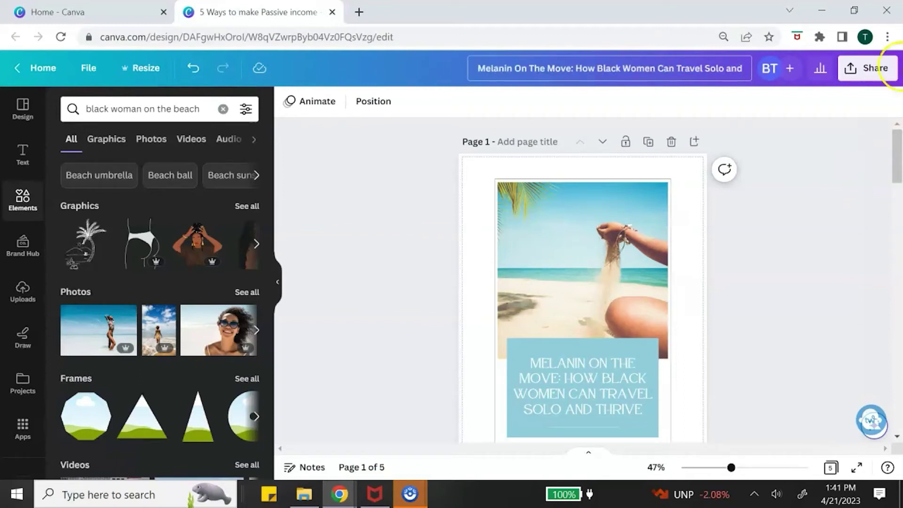
left_click(877, 69)
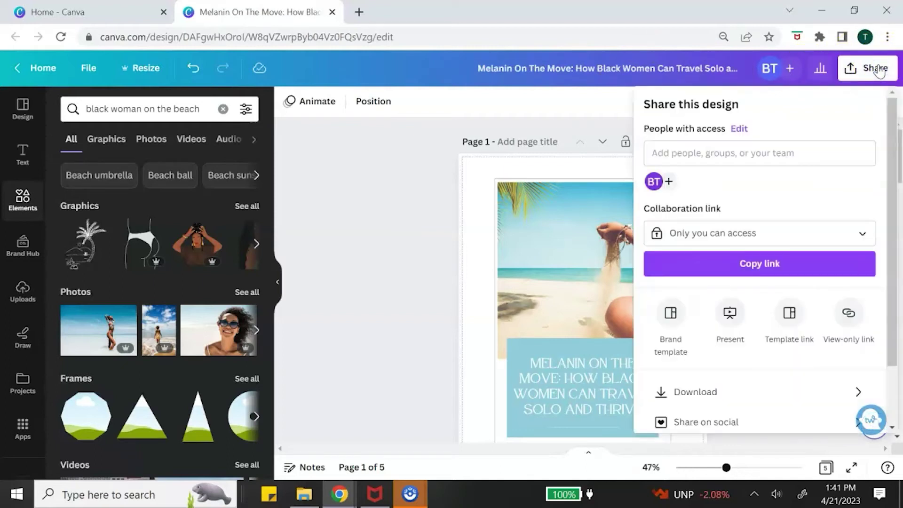
- Download all five ebook pages as a PDF Standard file
left_click(713, 392)
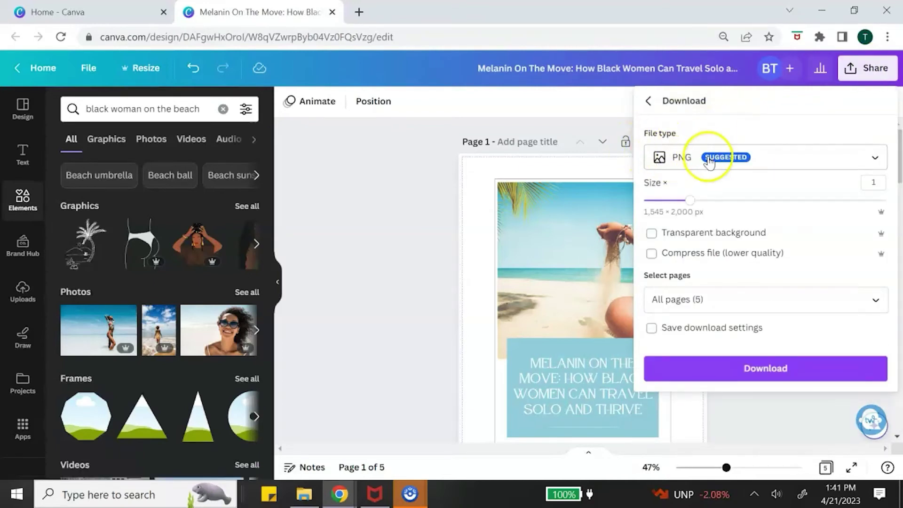
left_click(799, 159)
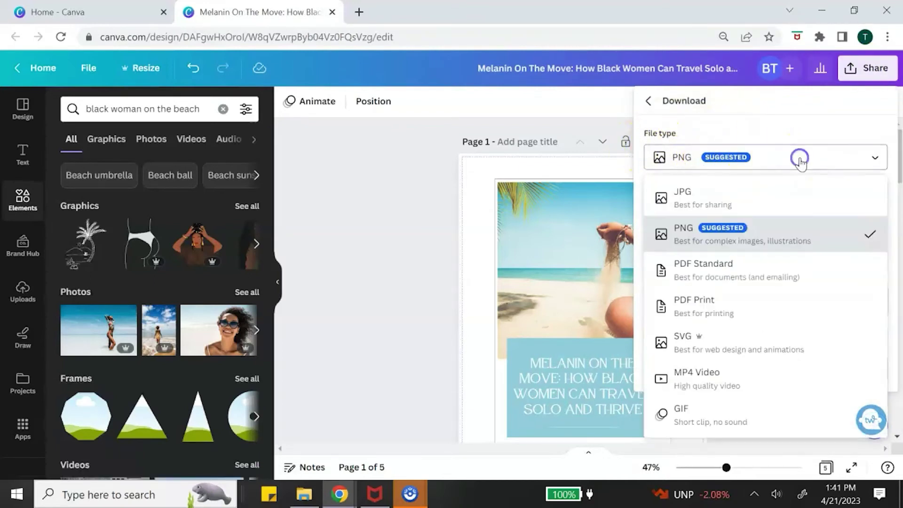
left_click(787, 269)
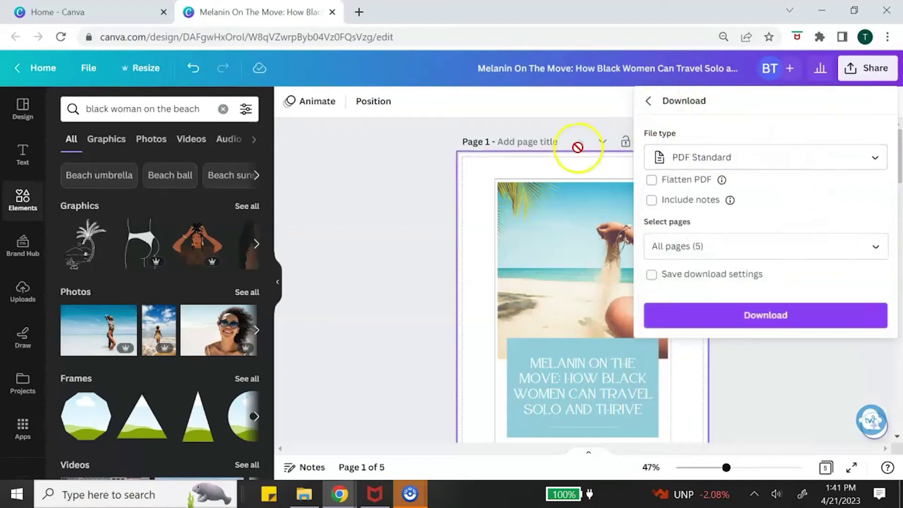
left_click(776, 318)
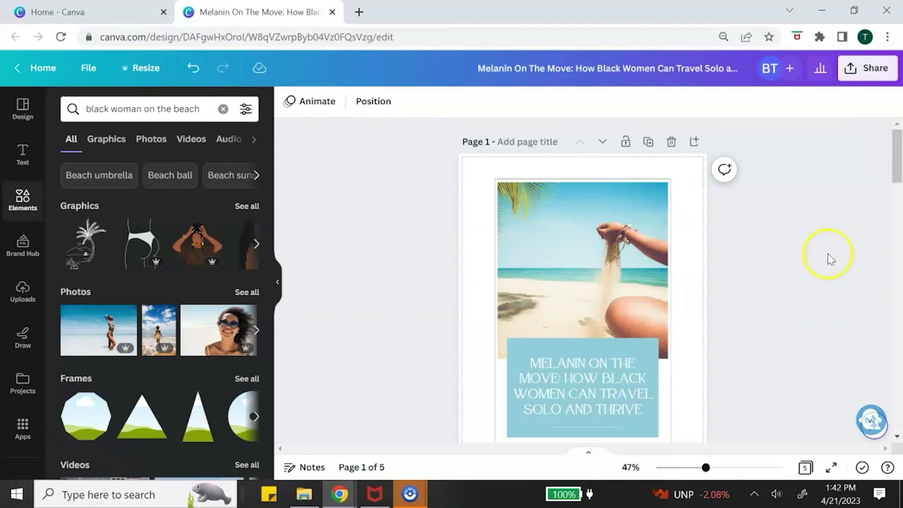
left_click(849, 70)
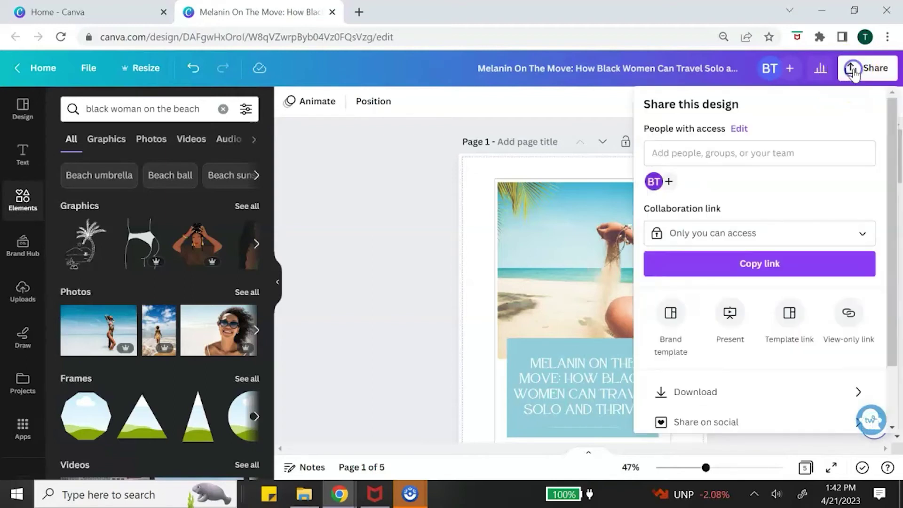
- Download only Page 1 of the ebook design as a PNG image
left_click(680, 394)
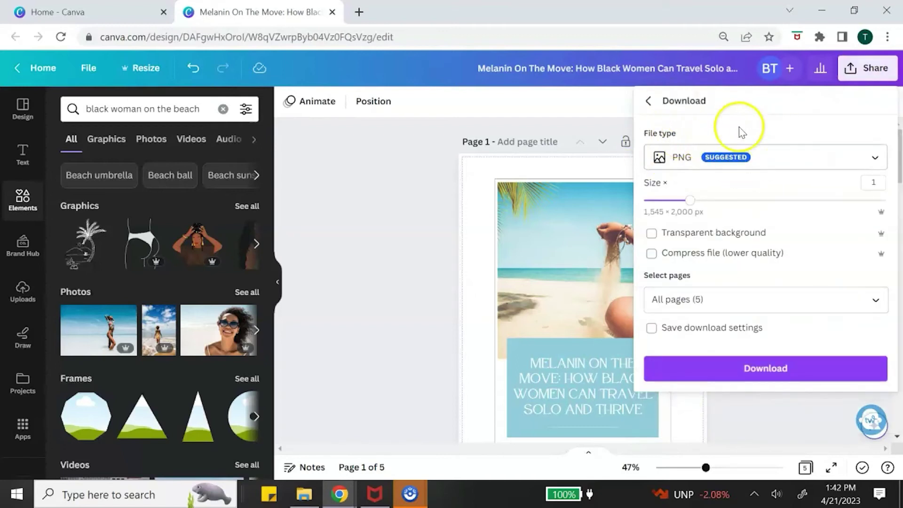
left_click(779, 301)
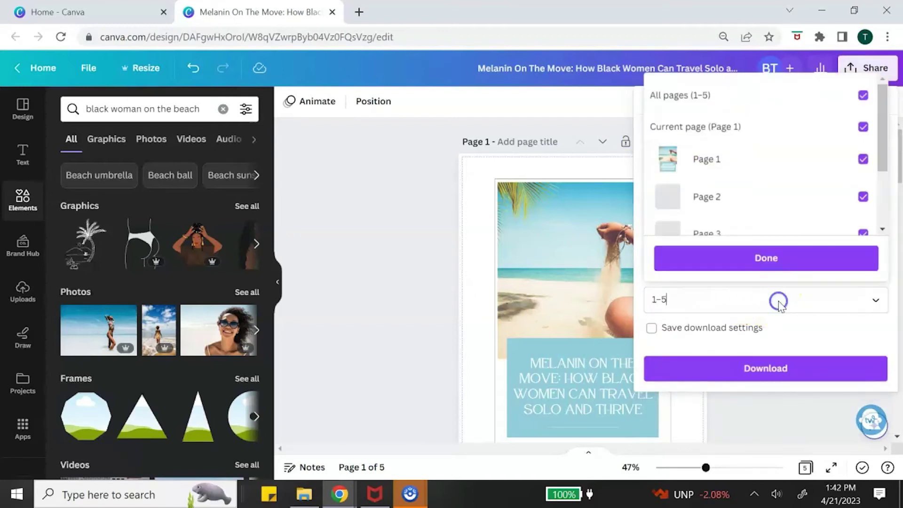
left_click(859, 100)
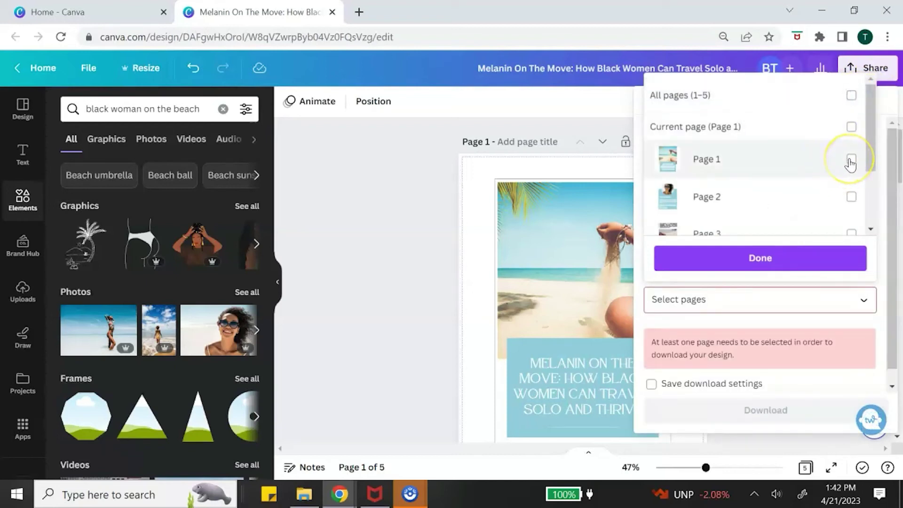
left_click(851, 160)
left_click(796, 256)
left_click(780, 371)
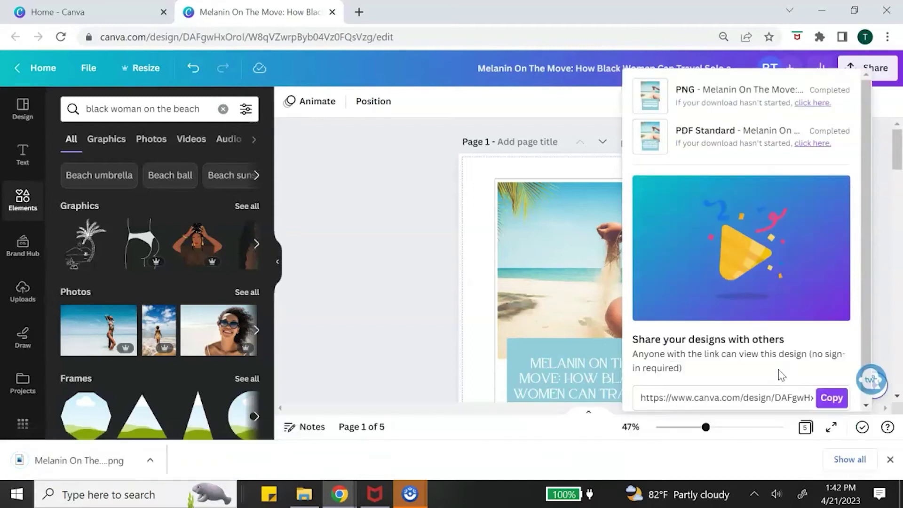
left_click(423, 238)
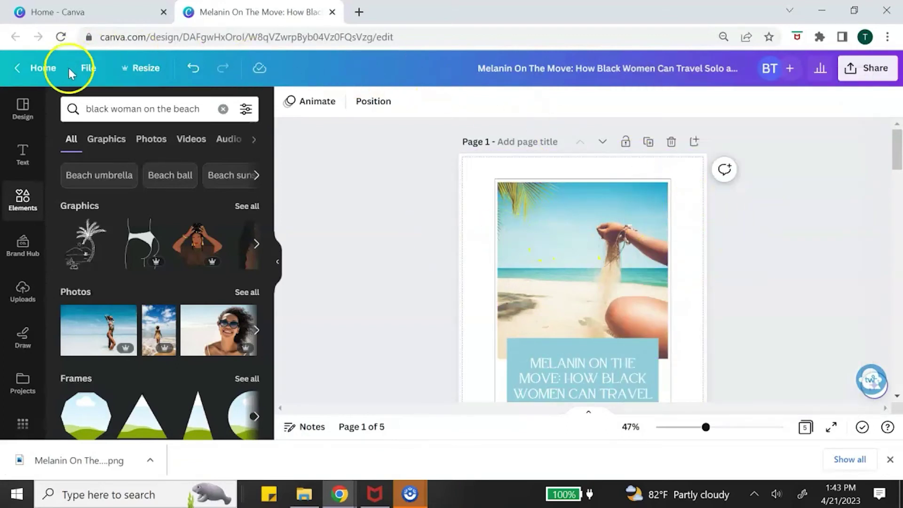
- Create a new square Instagram Post design
left_click(94, 69)
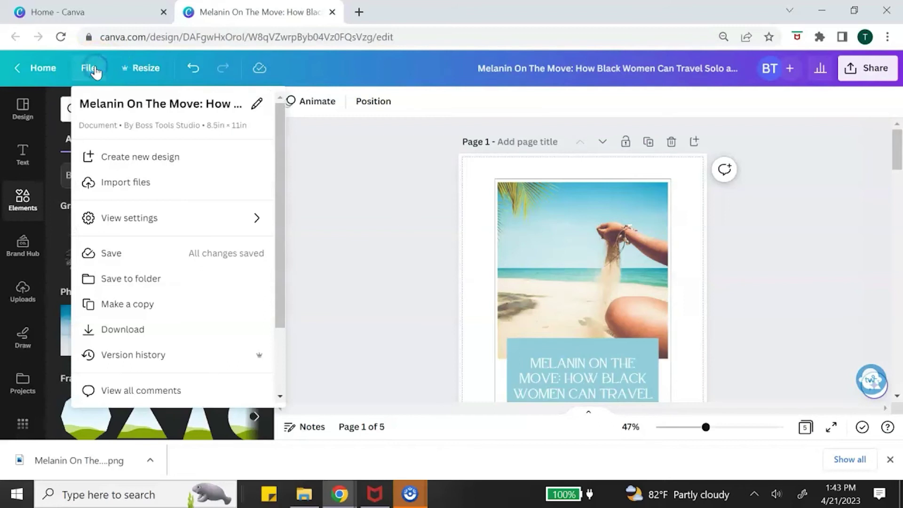
left_click(115, 156)
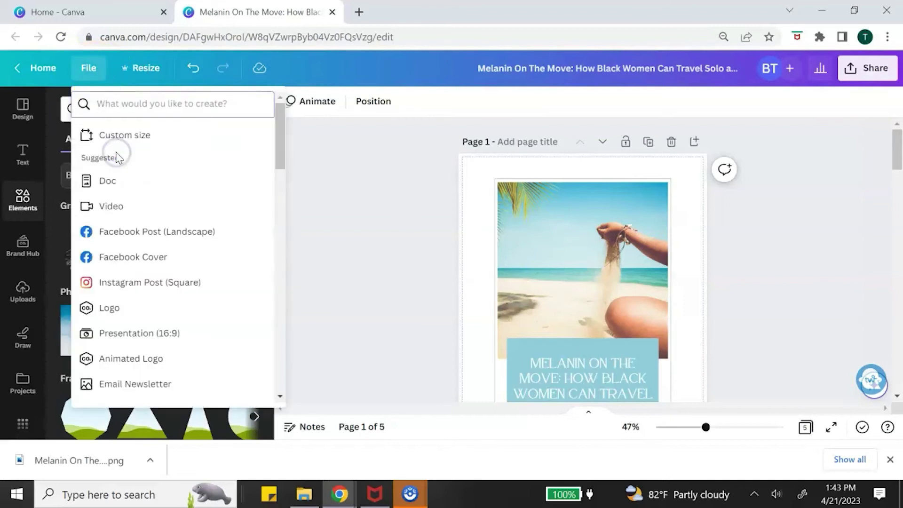
left_click(186, 282)
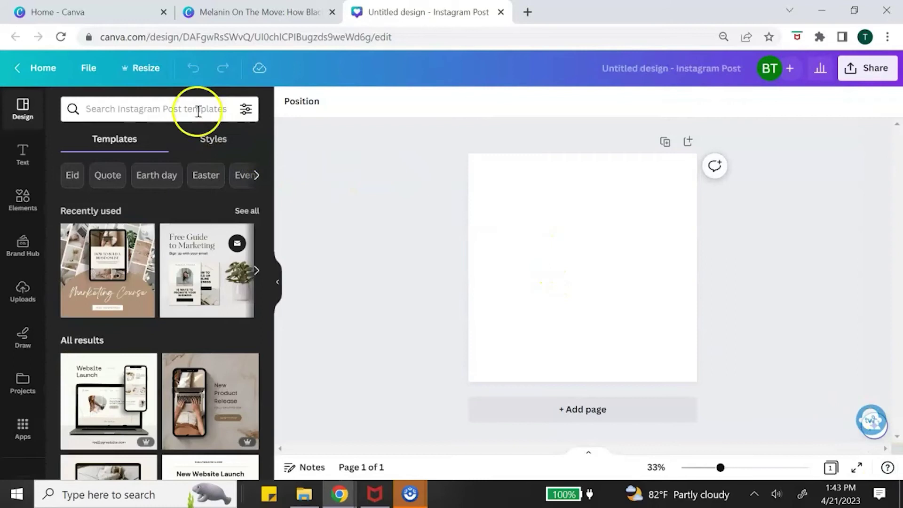
- Search templates for 'ebook' and apply the Marketing Course template to the post
left_click(154, 106)
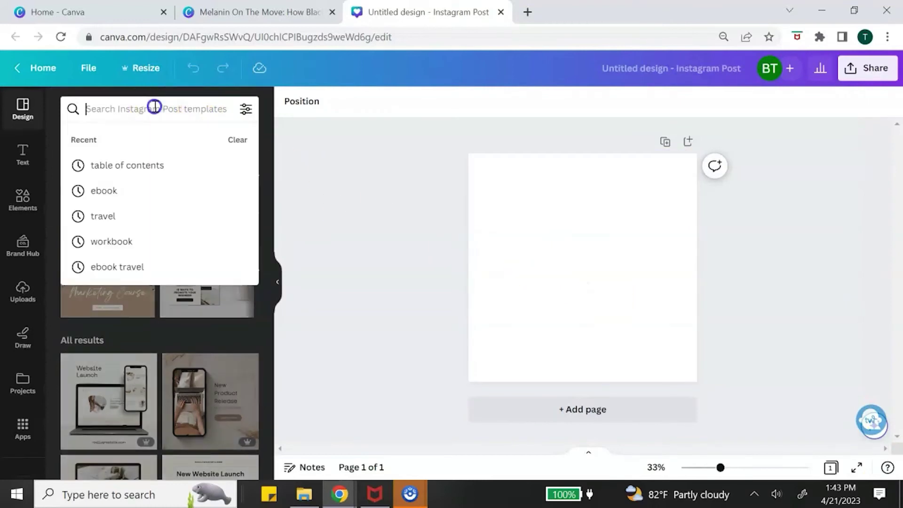
type("eb")
left_click(170, 166)
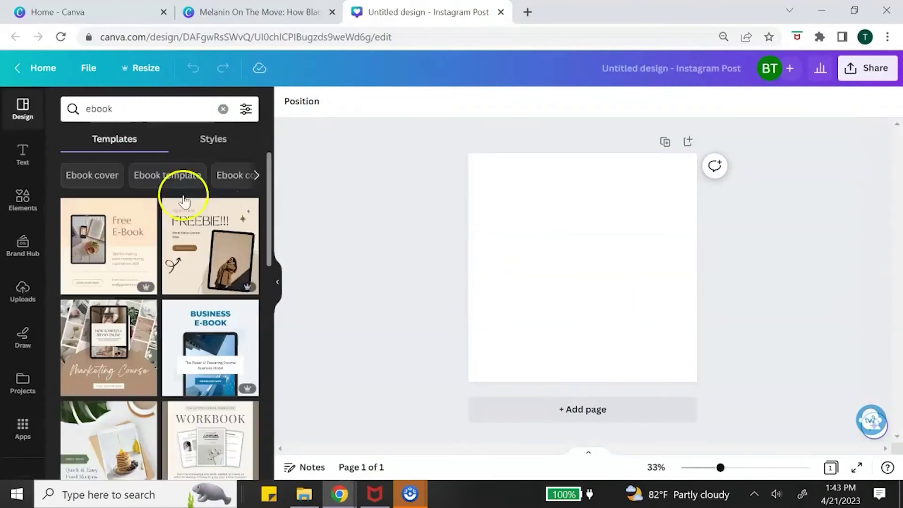
scroll(221, 407, "down", 1)
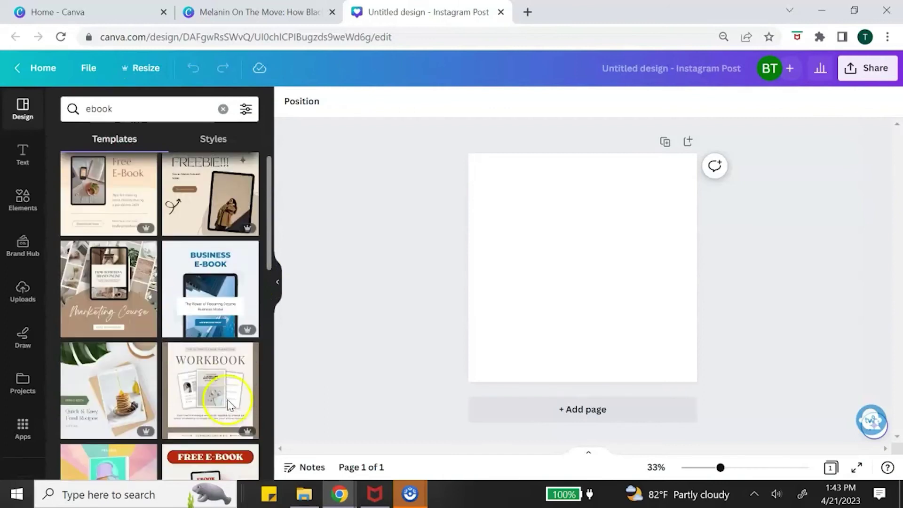
scroll(229, 397, "down", 2)
scroll(230, 400, "up", 4)
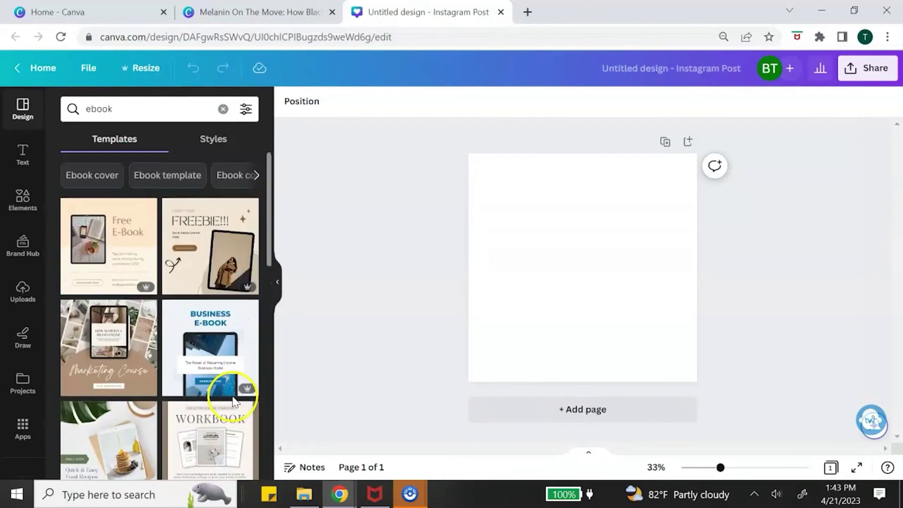
left_click(96, 335)
left_click(567, 162)
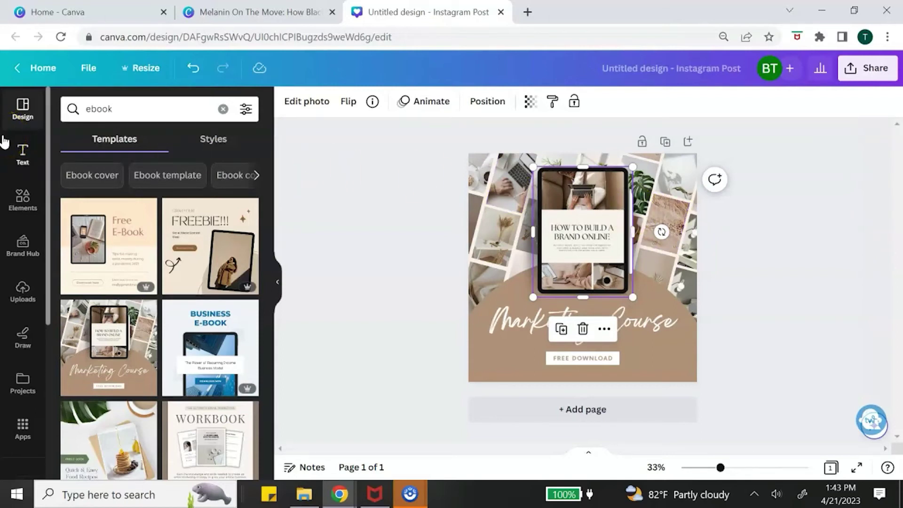
left_click(23, 289)
- Upload the beach ebook cover image and place it into the tablet mockup frame
left_click(175, 140)
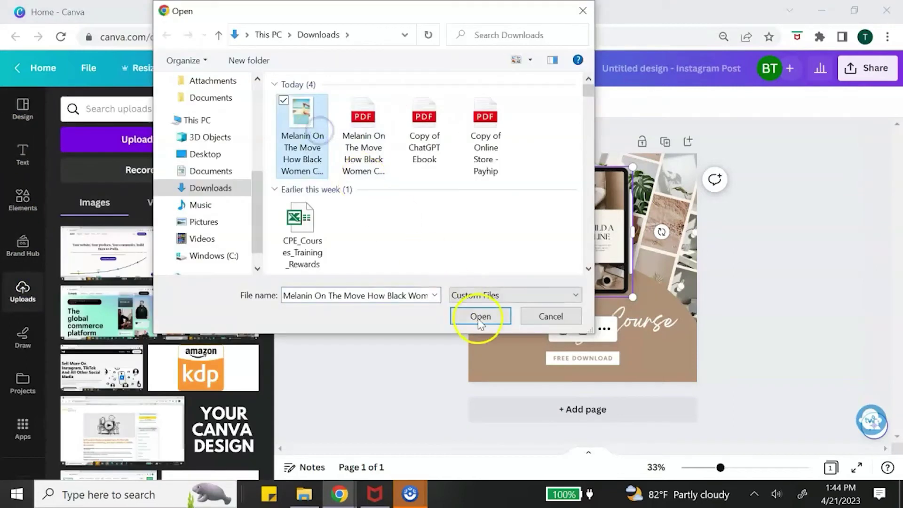
left_click(479, 317)
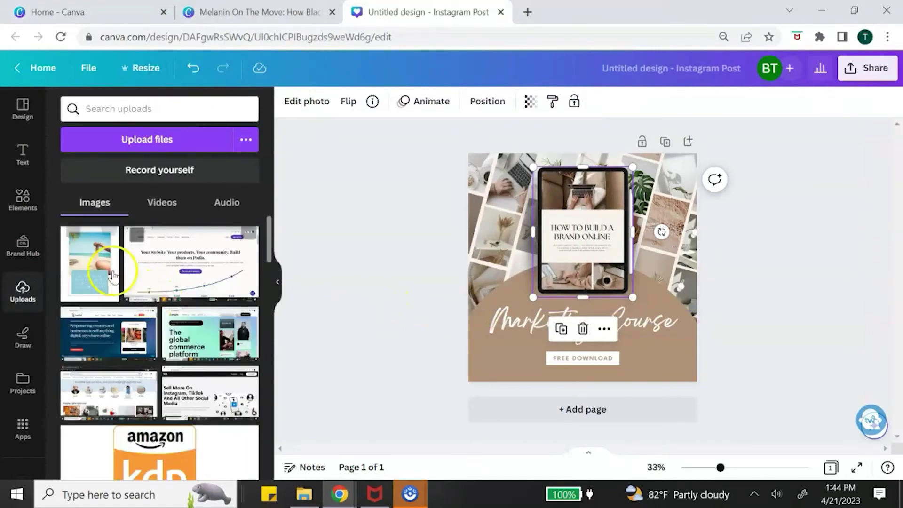
left_click_drag(113, 274, 591, 212)
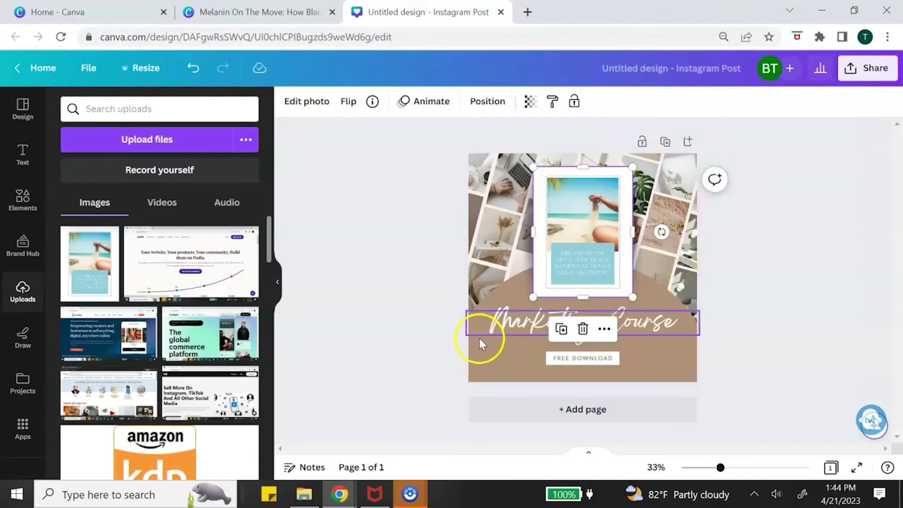
left_click(492, 356)
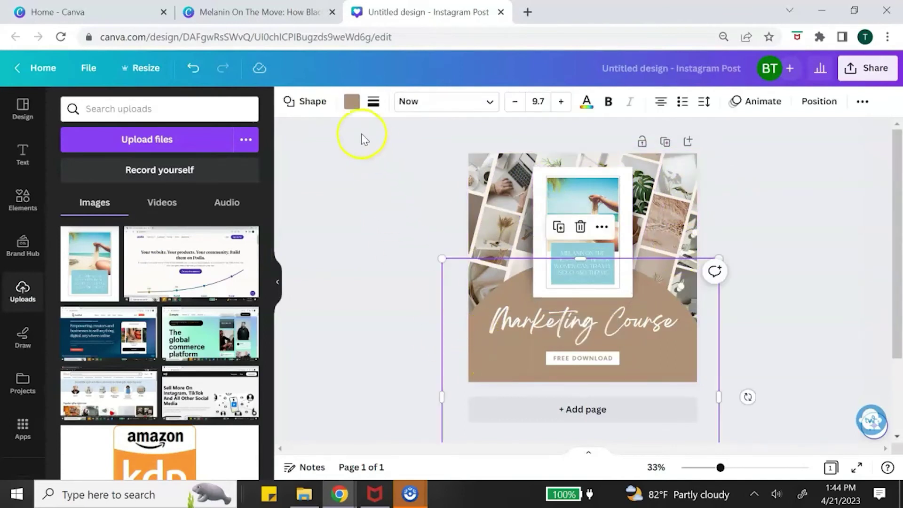
left_click(350, 101)
- Color the arc shape light blue (#8acbda) from the photo colours
scroll(177, 280, "down", 5)
left_click(239, 193)
scroll(140, 451, "down", 10)
left_click(139, 452)
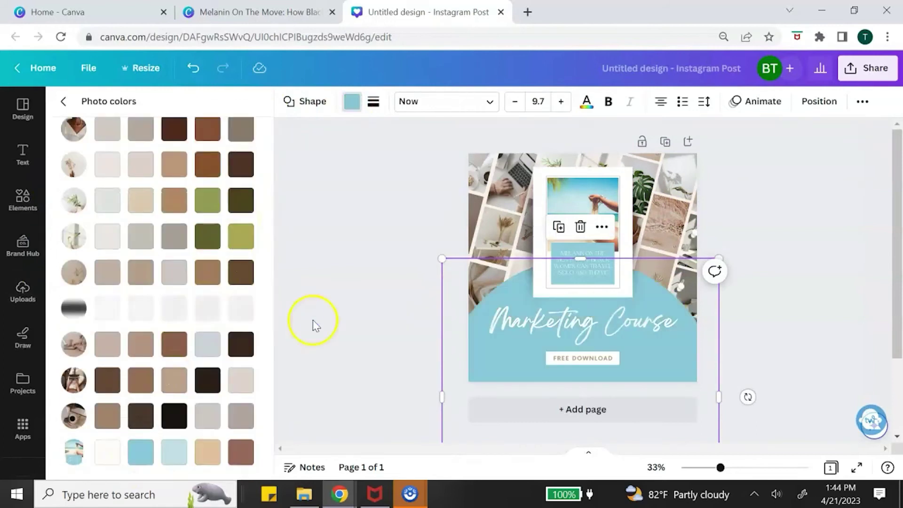
- Change the Marketing Course heading to 'Solo Travel Ebook'
left_click(571, 323)
left_click_drag(570, 323, 677, 325)
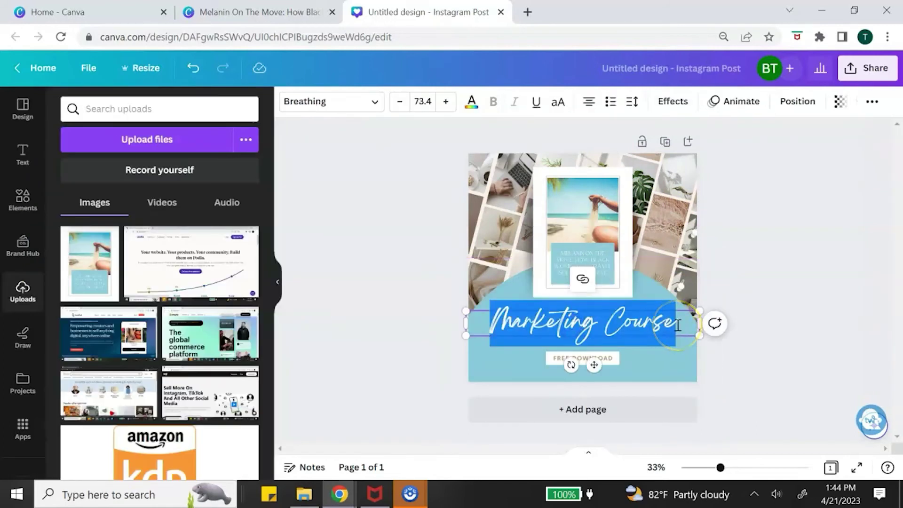
type("Solo Travel Ebook")
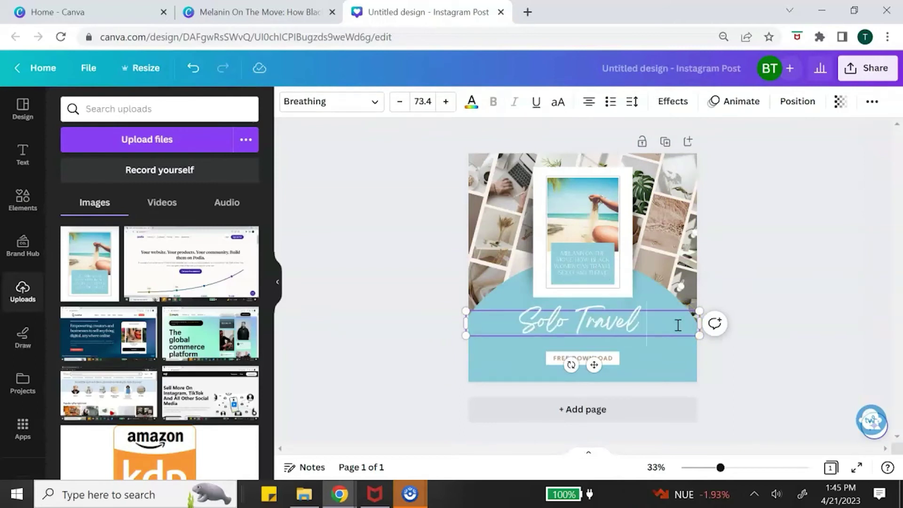
- Delete the FREE DOWNLOAD button from the post
left_click(610, 359)
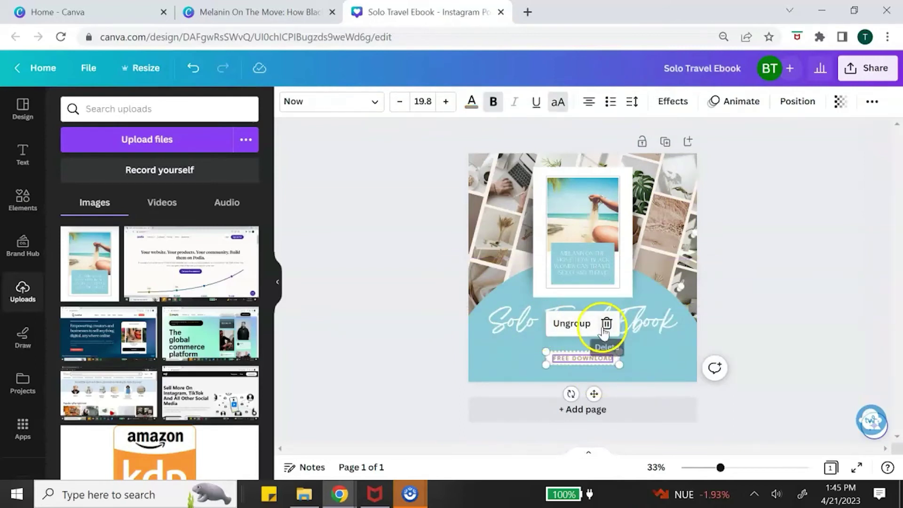
left_click(607, 356)
left_click(584, 322)
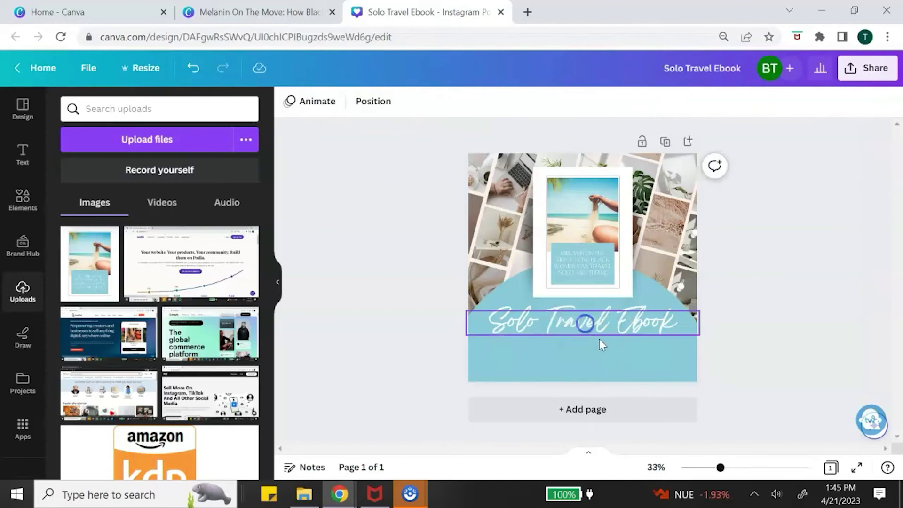
left_click(770, 257)
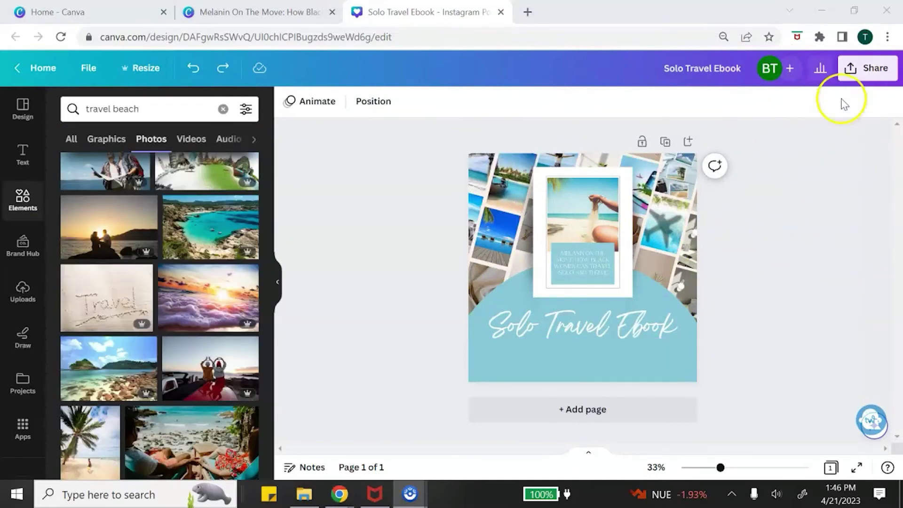
- Download the Solo Travel Ebook promo post as a PNG
left_click(868, 71)
left_click(663, 266)
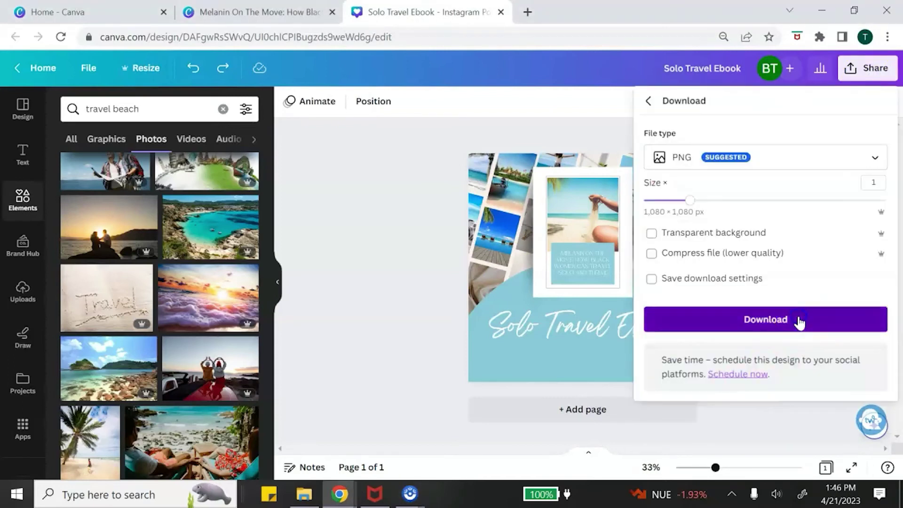
left_click(796, 318)
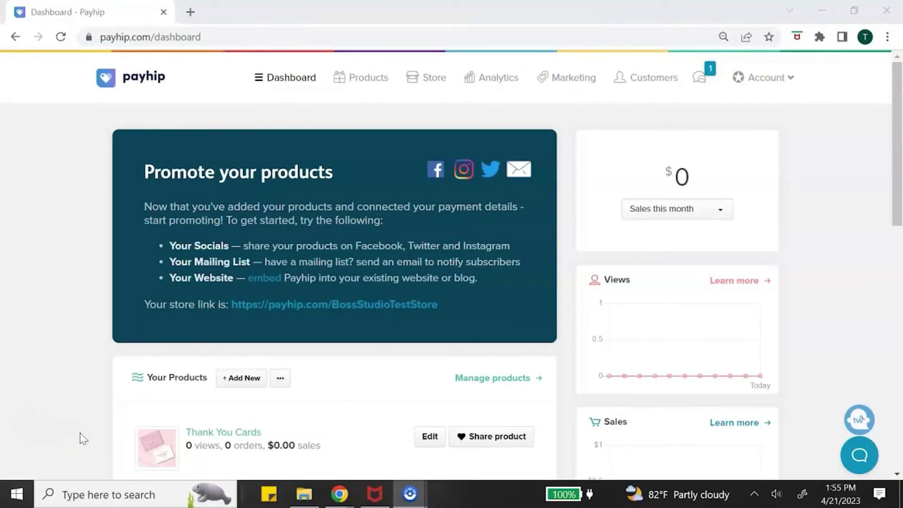
left_click(239, 384)
- Create a Payhip digital product with the Melanin On The Move PDF and paste in the ebook title
left_click(322, 218)
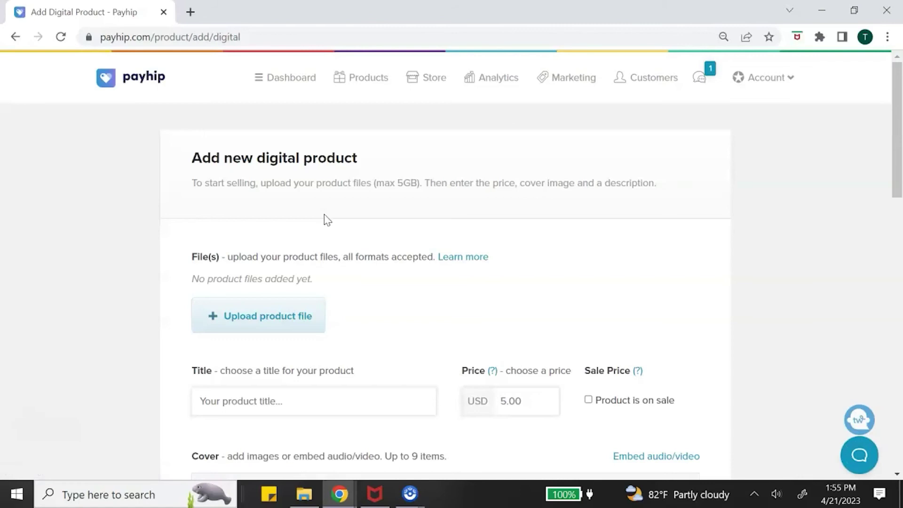
left_click(249, 315)
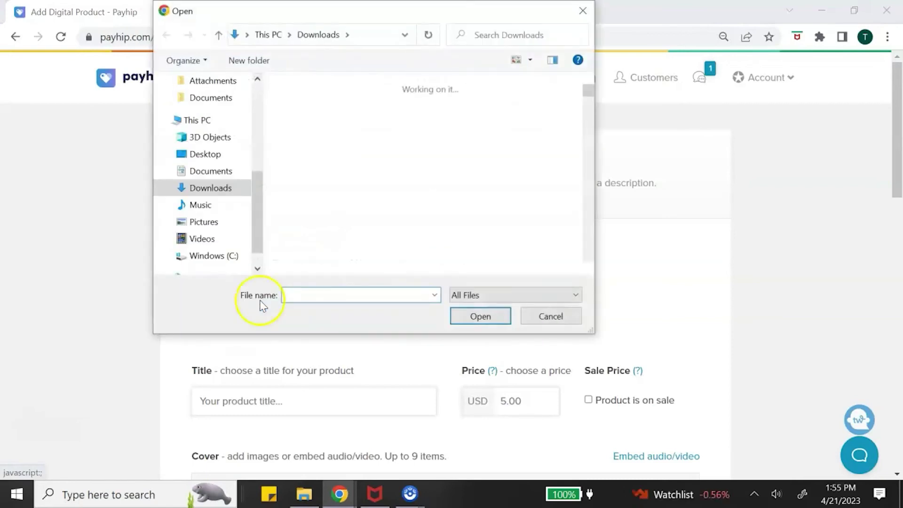
left_click(418, 146)
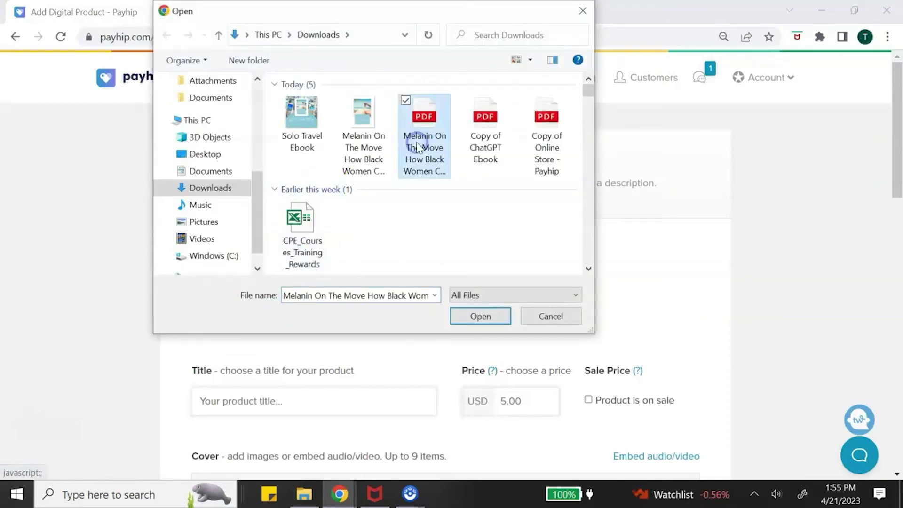
left_click(486, 320)
left_click(291, 430)
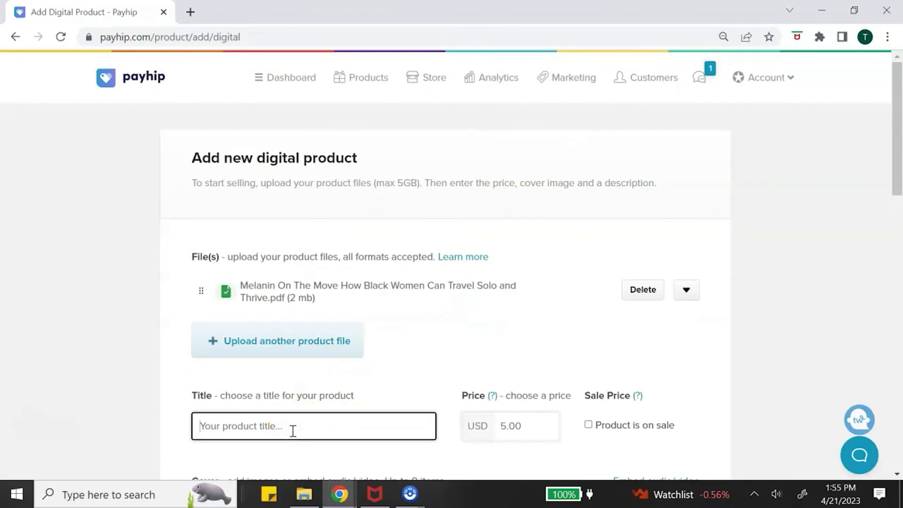
key("ctrl+v")
- Set the product price to 27.00 USD
double_click(534, 425)
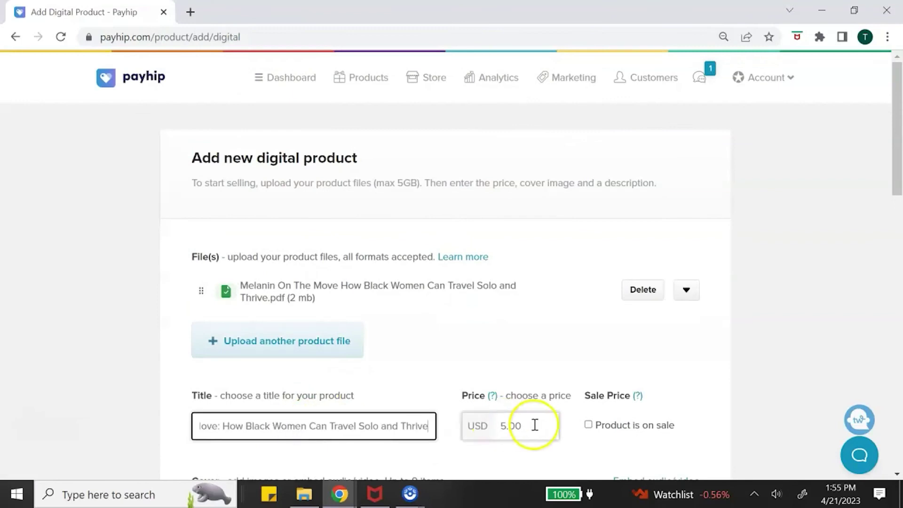
type("27")
left_click(533, 432)
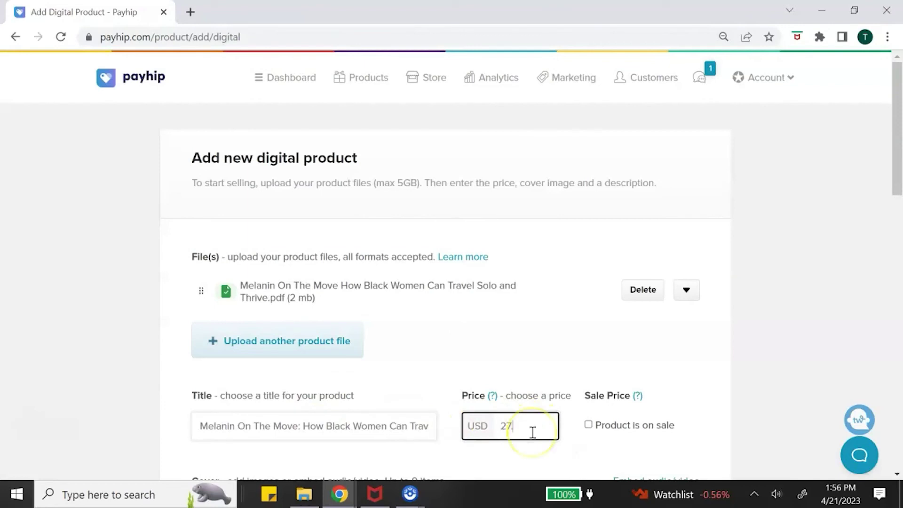
scroll(680, 417, "down", 5)
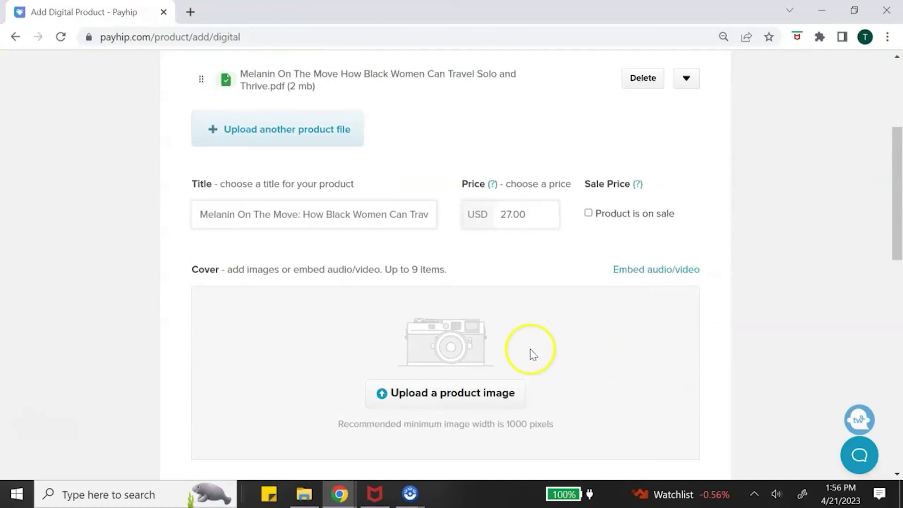
- Upload the ebook cover as the product image
left_click(457, 399)
left_click(554, 316)
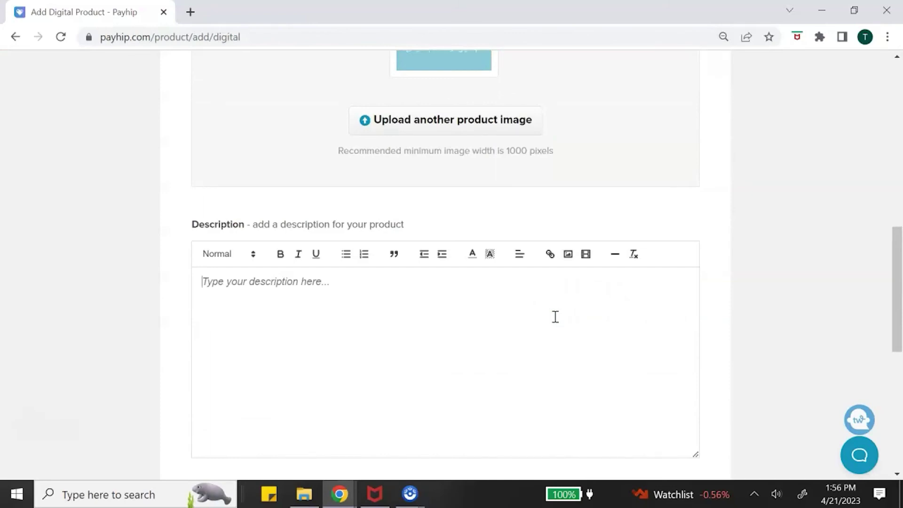
left_click(340, 493)
- Paste ChatGPT's ebook description into Payhip's Description field, adding blank lines between paragraphs
scroll(299, 243, "up", 2)
left_click_drag(306, 119, 476, 364)
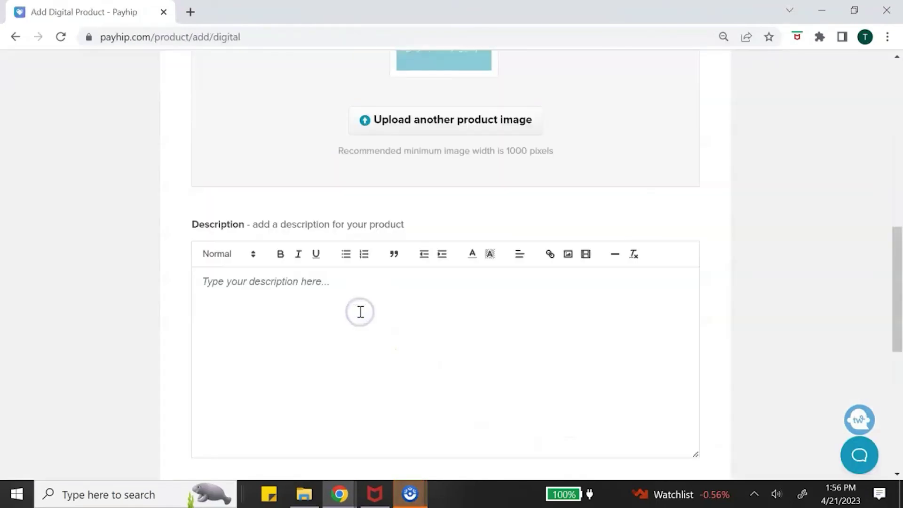
type("Looking to embark on a solo travel adventure but don't know where to start? Look no further than our comprehensive guide, \"Solo Travel for Black Women\". This ebook is packed with practical tips and insights to help you plan a safe, affordable, and enjoyable solo trip. From choosing your destination and setting a realistic budget, to packing light and understanding local customs, our guide covers all the essentials you need to know to make the most of your solo travel experience. Written specifically for black women, this guide addresses common misconceptions and challenges that may be holding you back from taking the leap and exploring the world on your own terms. With inspiring stories and expert advice, you'll gain the confidence and knowledge you need to embark on your own solo travel adventure. So why wait? Purchase \"Solo Travel for Black Women\" today and start planning your next adventure!")
scroll(423, 305, "up", 2)
left_click(477, 296)
key("Return")
left_click(328, 372)
key("Return")
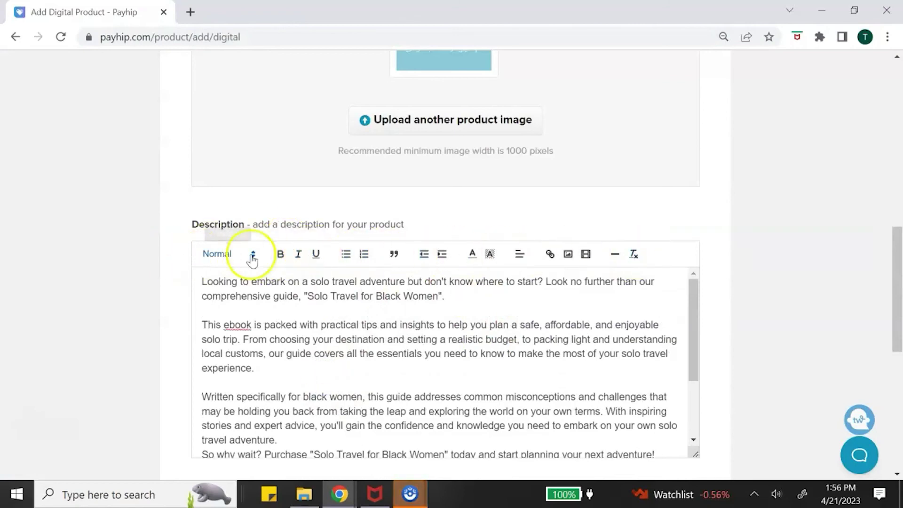
- Add a blank line before the description's closing paragraph
scroll(301, 352, "down", 2)
left_click(299, 368)
key("Return")
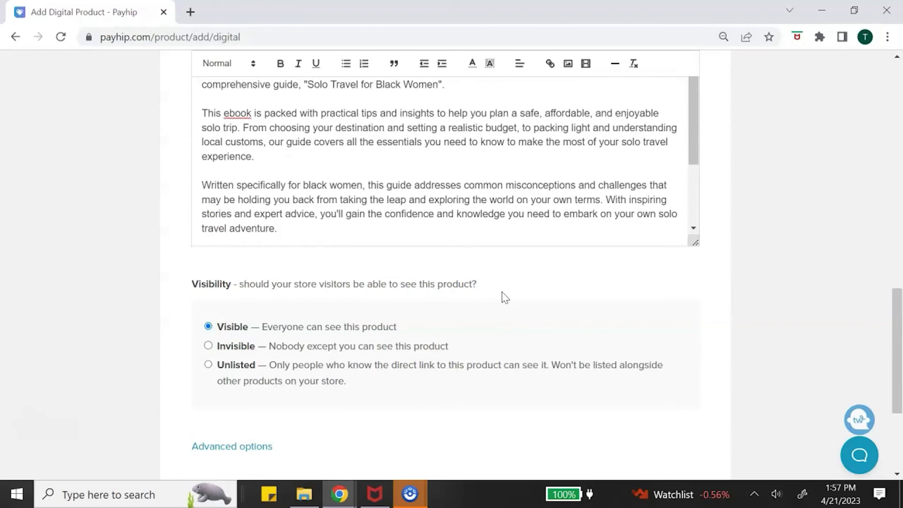
- Expand the product's Advanced options list, leaving every option unchecked
scroll(503, 297, "down", 4)
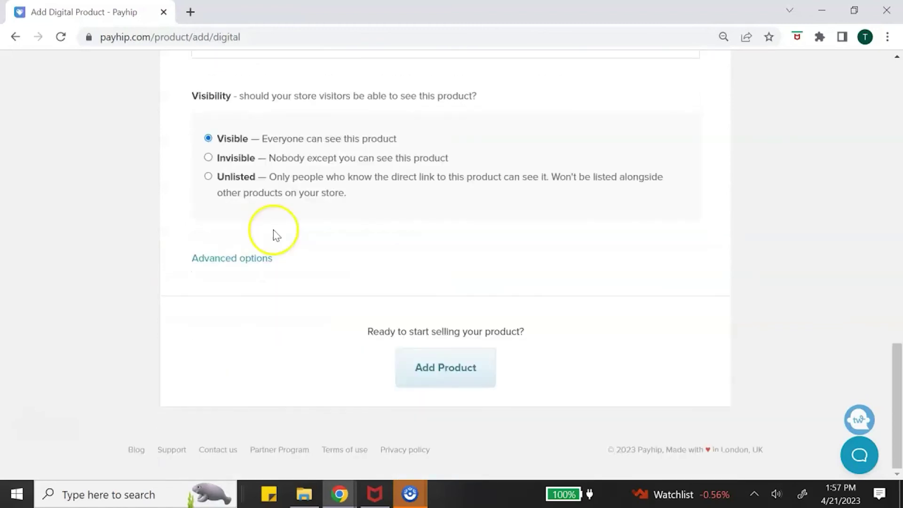
left_click(248, 258)
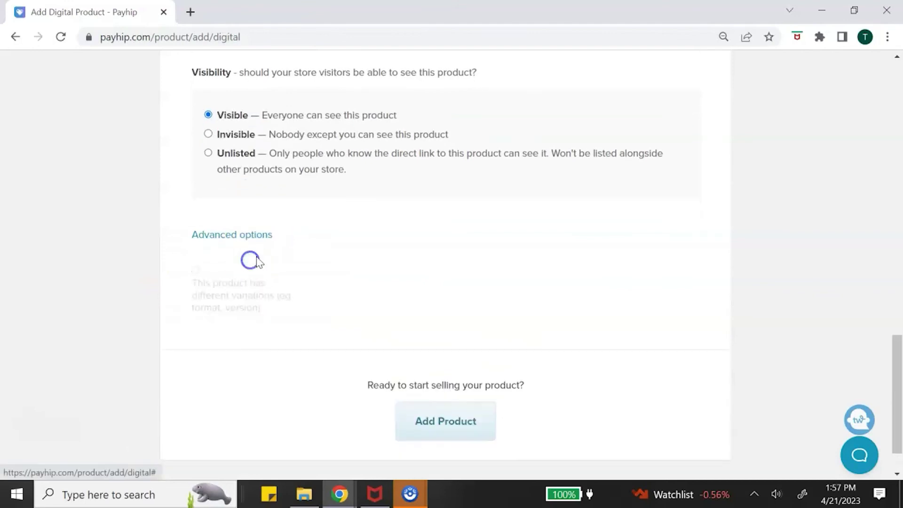
scroll(490, 306, "down", 2)
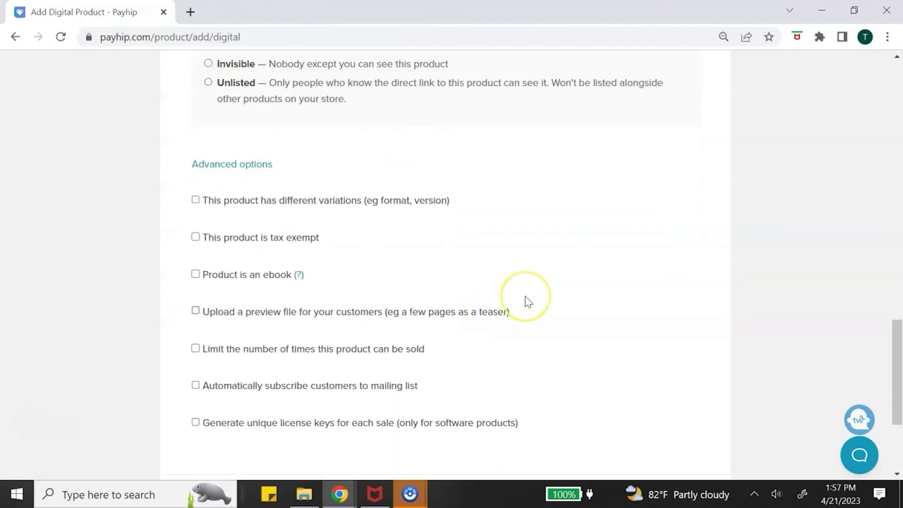
scroll(528, 301, "down", 3)
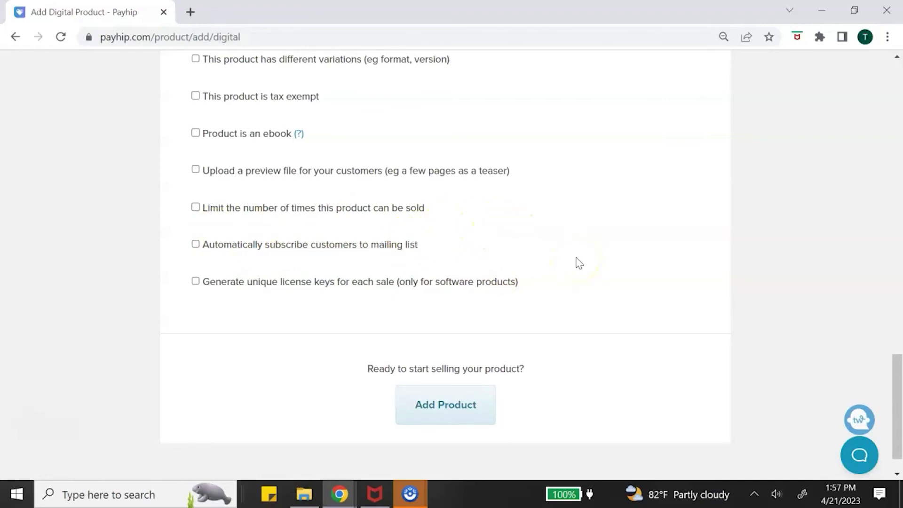
- Add the Melanin On The Move ebook as a product and check its shareable product link
left_click(464, 407)
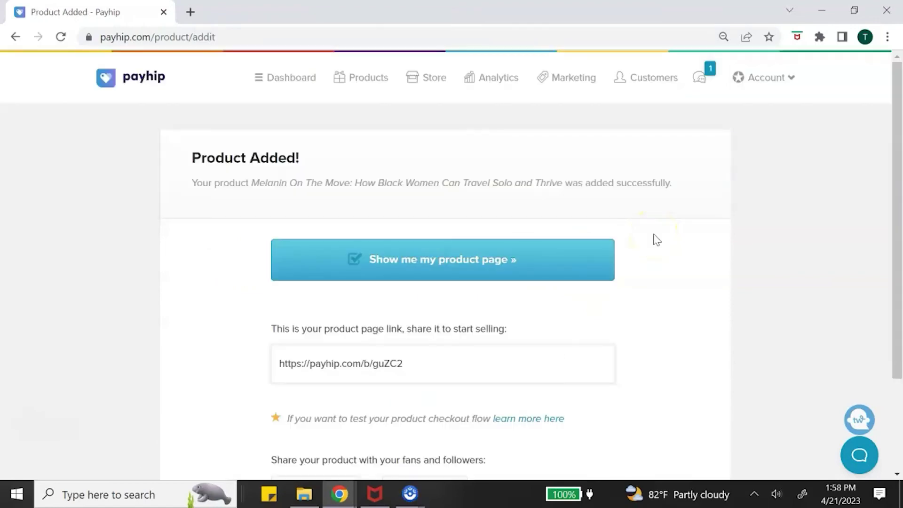
scroll(517, 239, "down", 3)
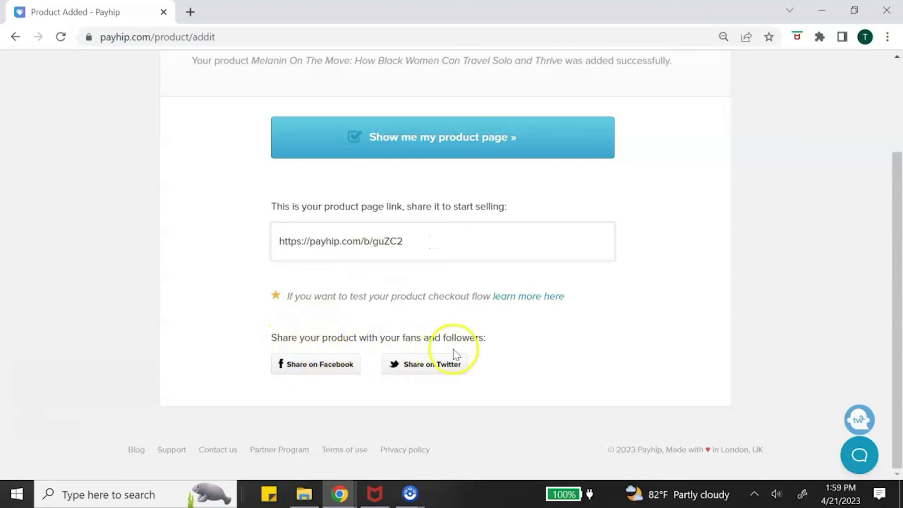
scroll(621, 229, "up", 2)
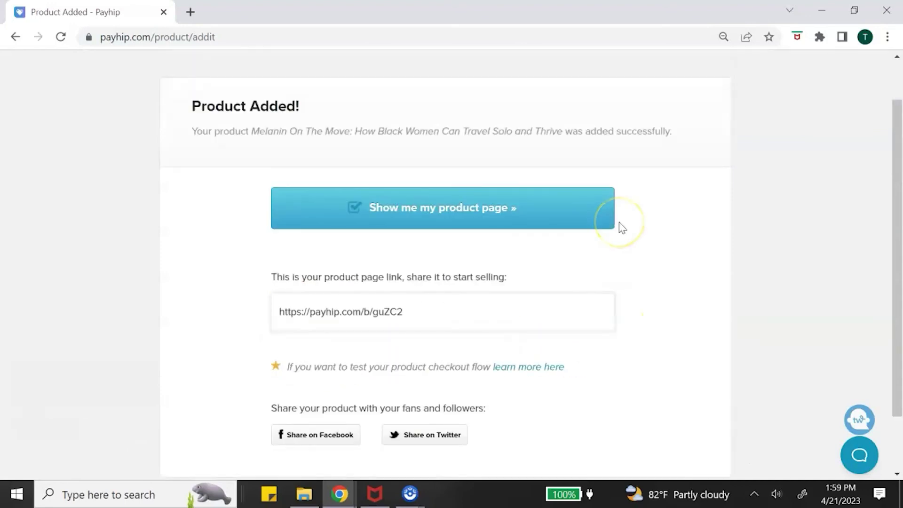
left_click(456, 212)
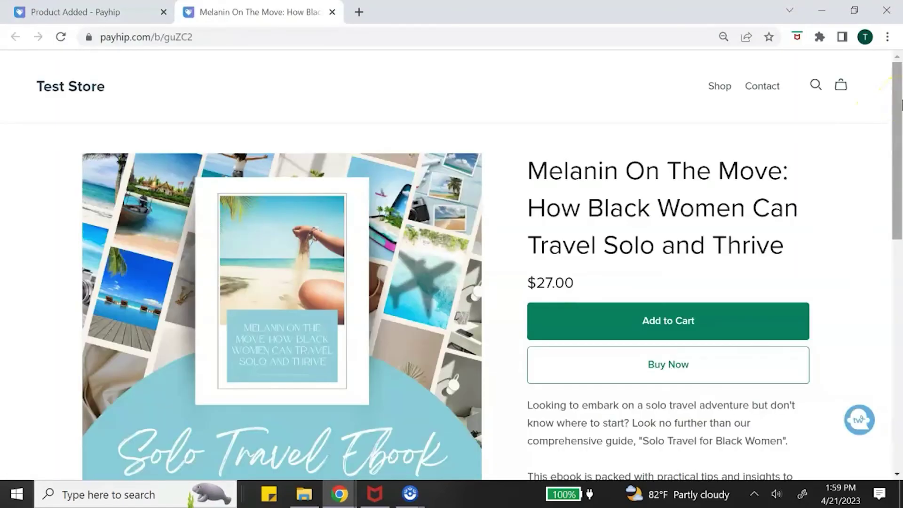
- Review the live product page's cover, $27.00 price and description, then return to the dashboard
scroll(442, 148, "down", 1)
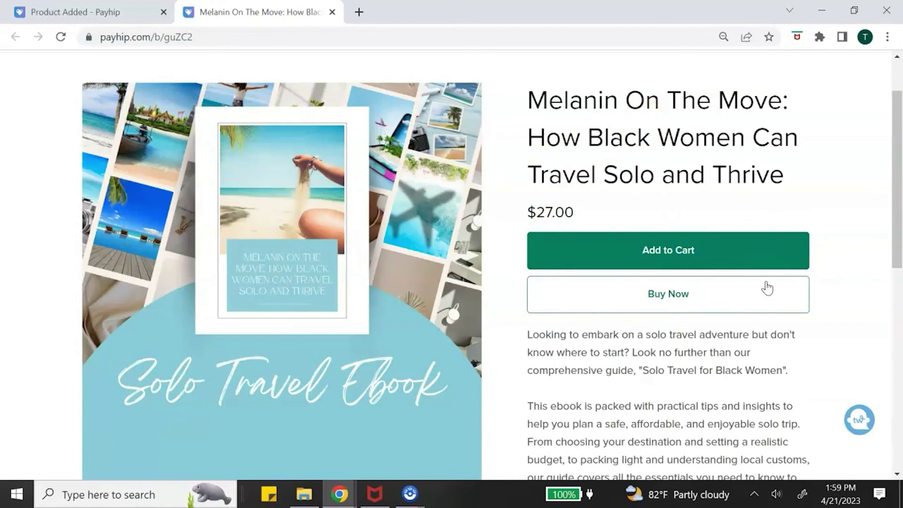
scroll(766, 288, "down", 5)
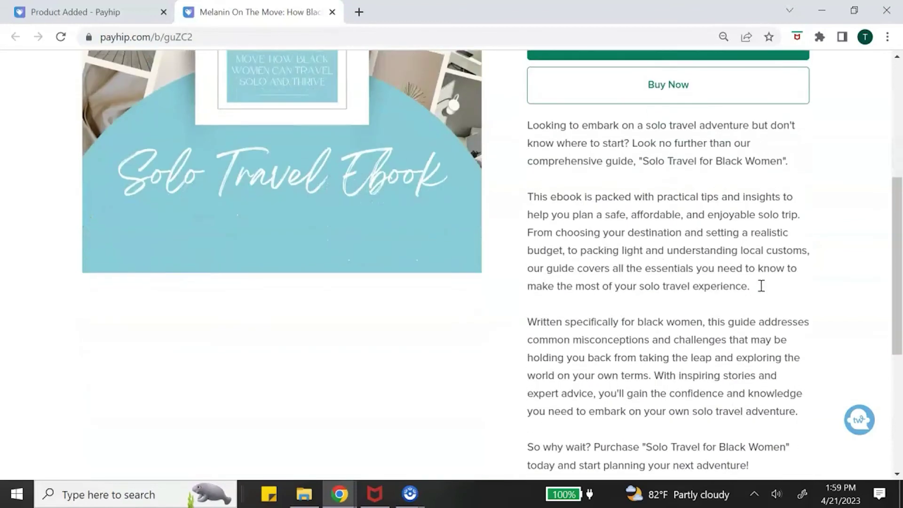
scroll(763, 290, "down", 3)
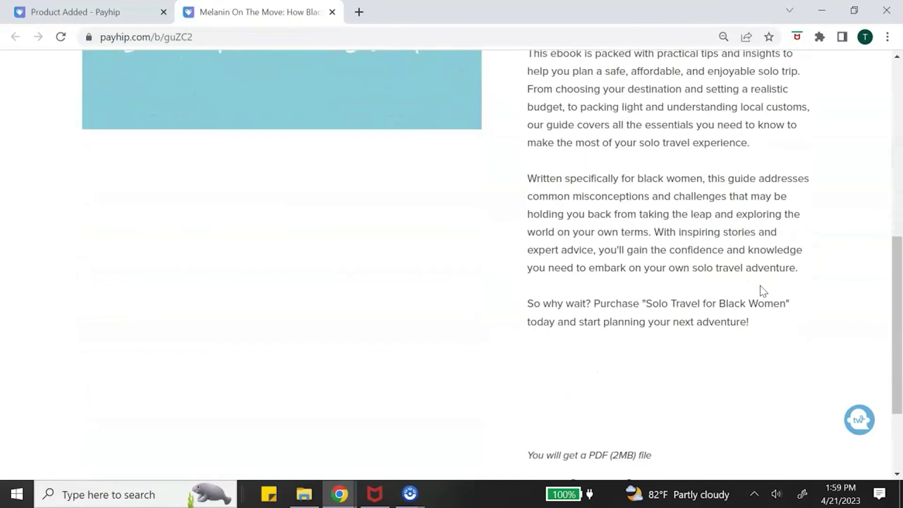
scroll(762, 291, "up", 8)
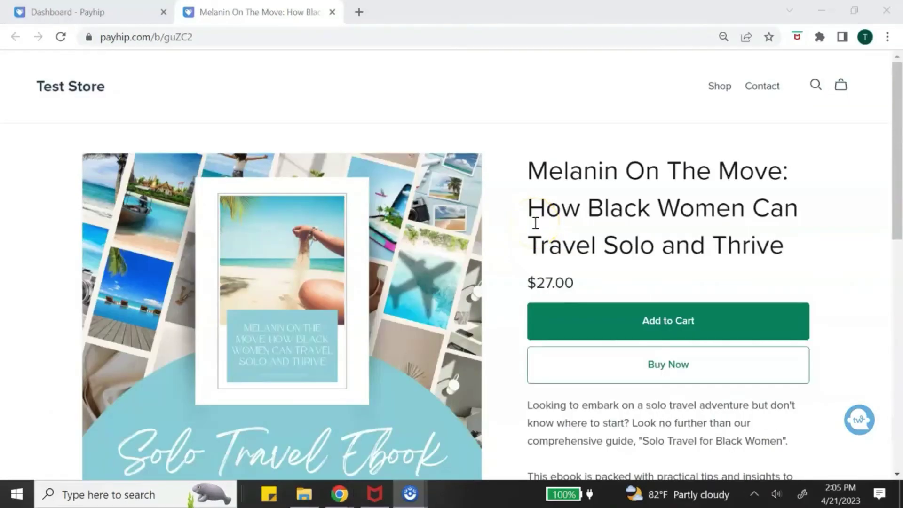
left_click(527, 211)
- Enable stamping the buyer's email on each PDF page in Advanced Settings, save, and view the example
left_click(100, 12)
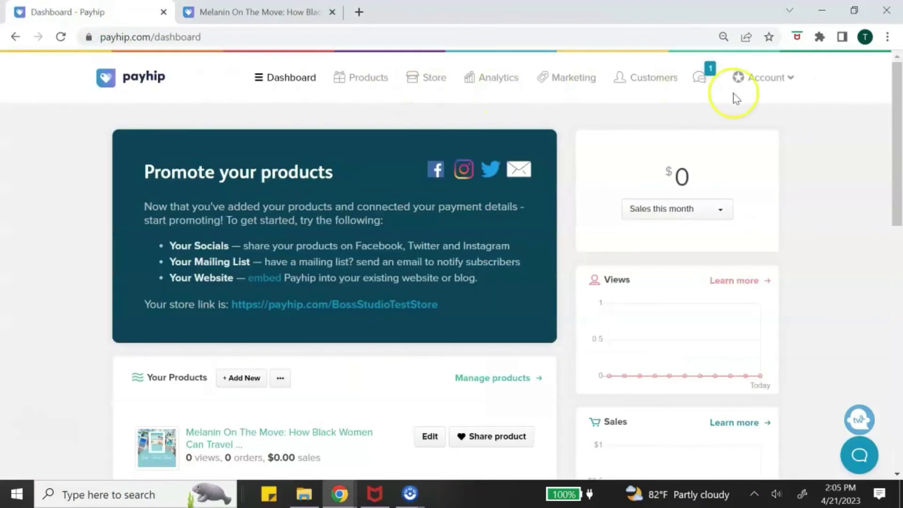
left_click(786, 83)
left_click(720, 115)
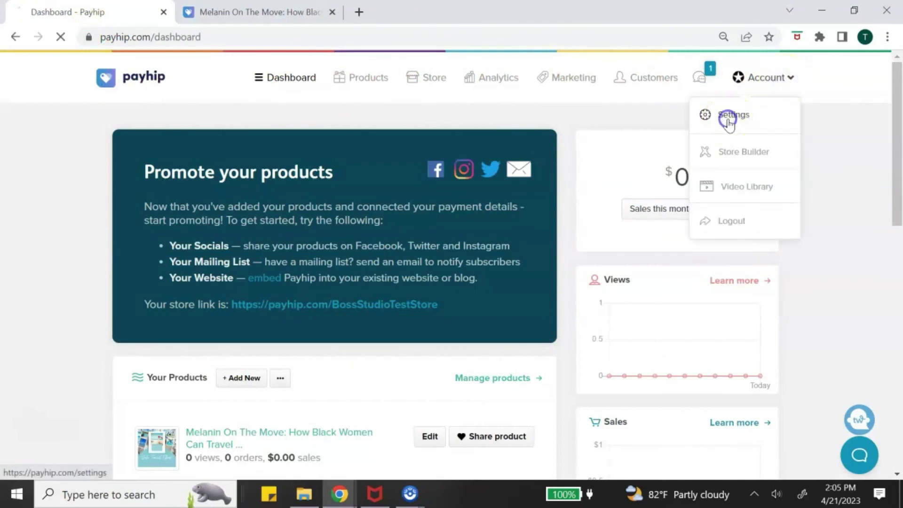
left_click(560, 257)
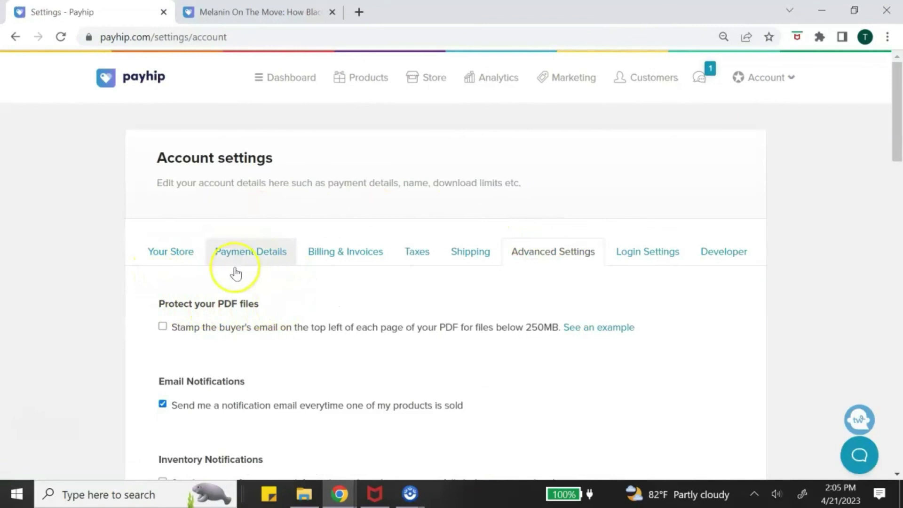
left_click(163, 326)
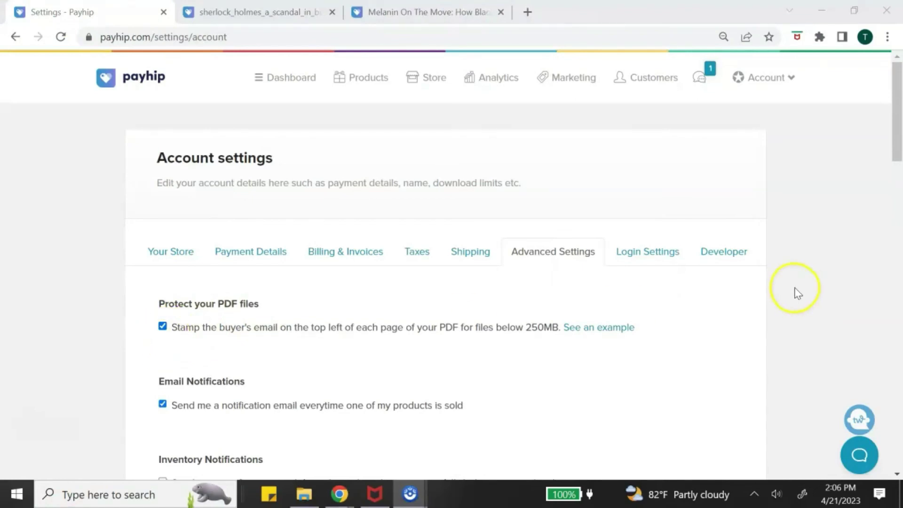
scroll(762, 294, "down", 7)
scroll(738, 291, "down", 20)
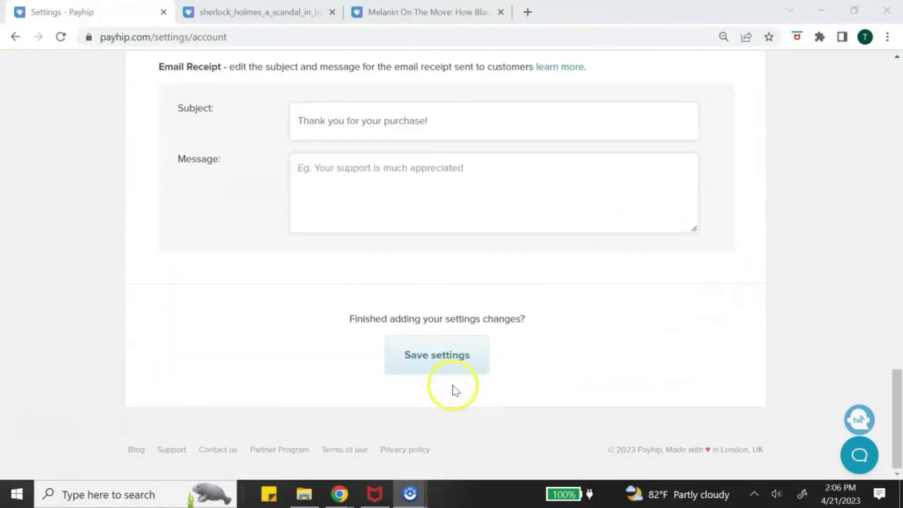
left_click(447, 351)
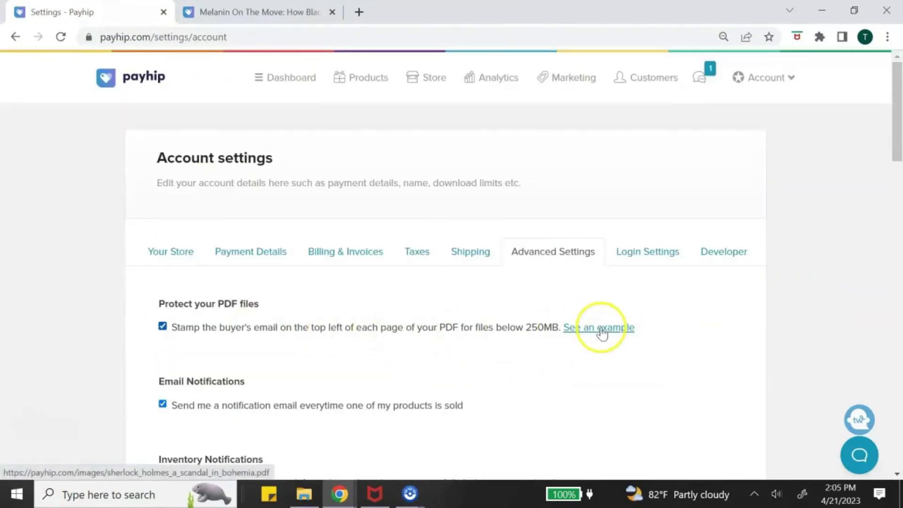
left_click(600, 328)
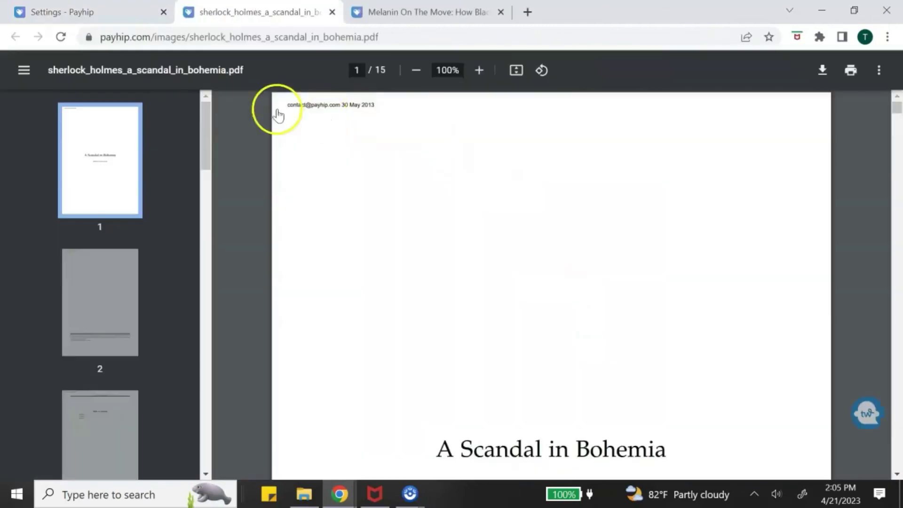